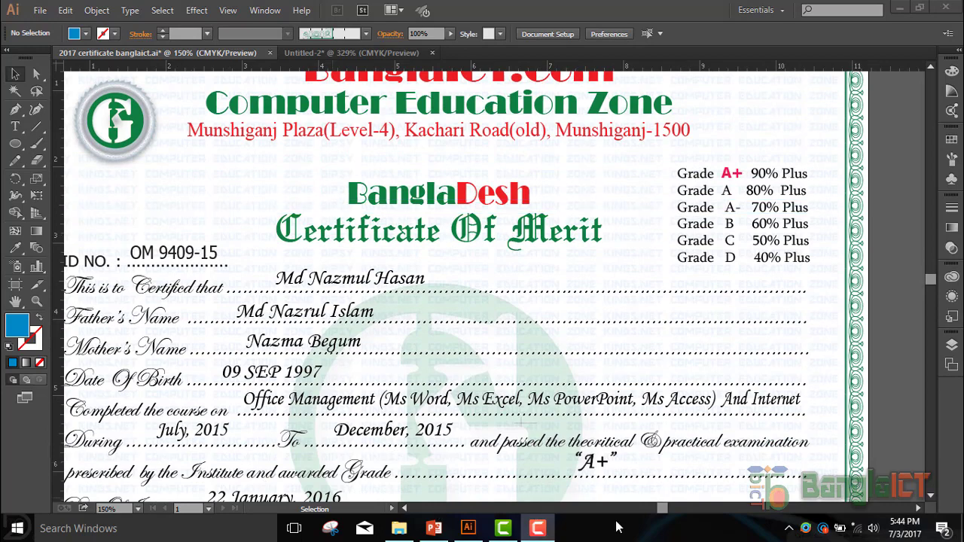
- Set the background watermark text group's opacity to 53% in the Control bar, then reselect it
{"action": "left_click", "coordinate": [404, 509]}
{"action": "left_click", "coordinate": [404, 509]}
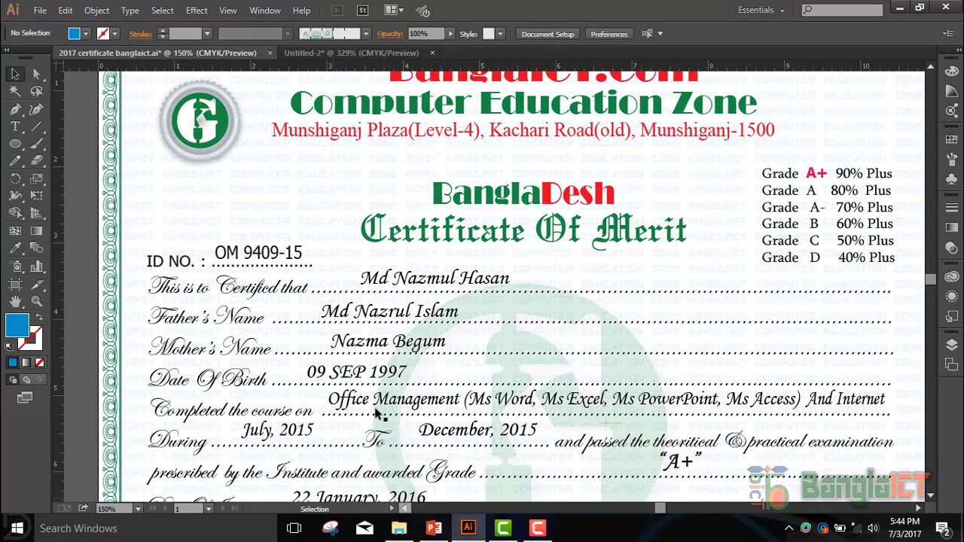
{"action": "scroll", "coordinate": [185, 190], "scroll_direction": "up", "scroll_amount": 3}
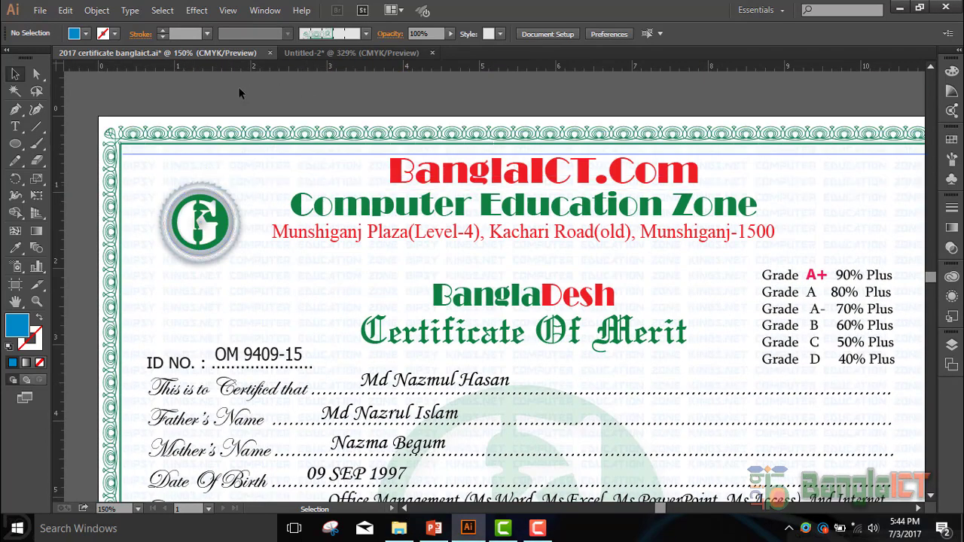
{"action": "scroll", "coordinate": [241, 171], "scroll_direction": "down", "scroll_amount": 3}
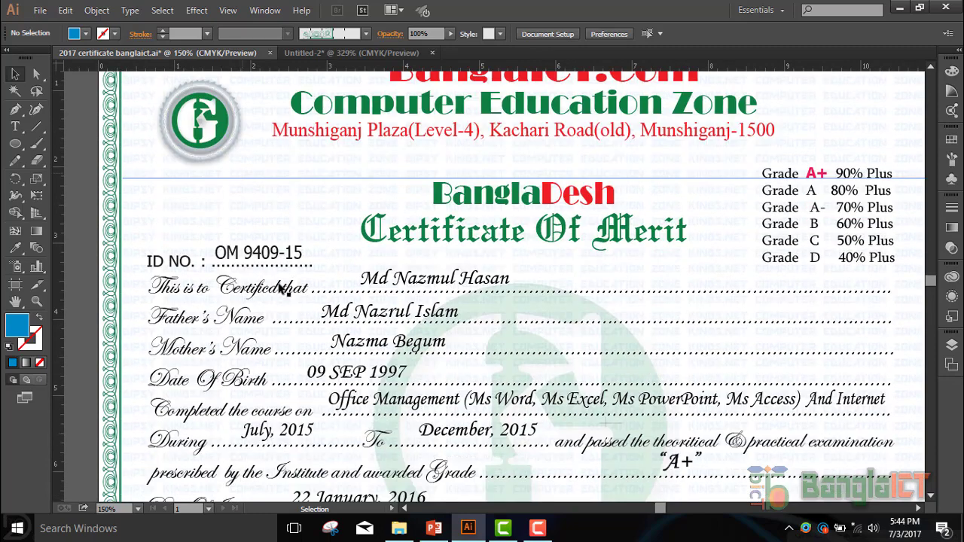
{"action": "scroll", "coordinate": [285, 278], "scroll_direction": "down", "scroll_amount": 2}
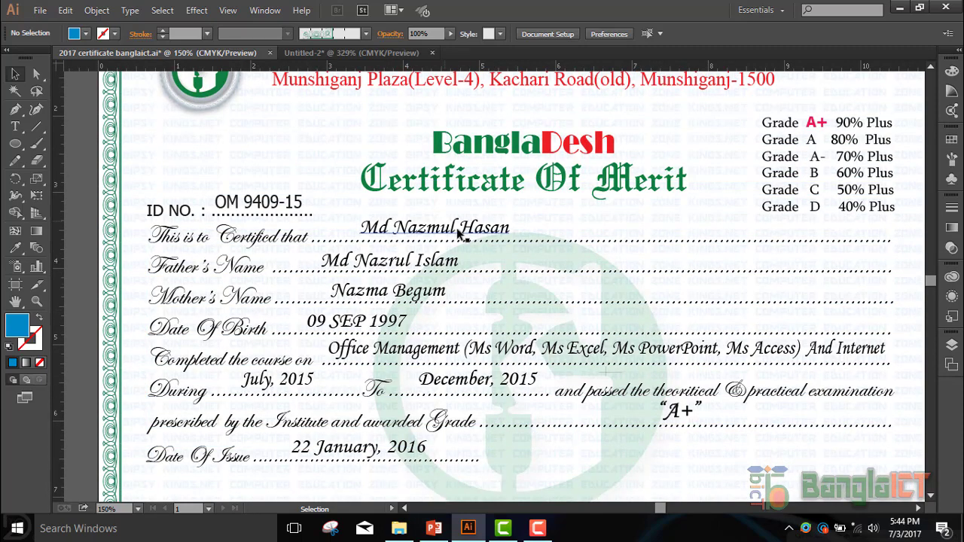
{"action": "scroll", "coordinate": [452, 242], "scroll_direction": "up", "scroll_amount": 3}
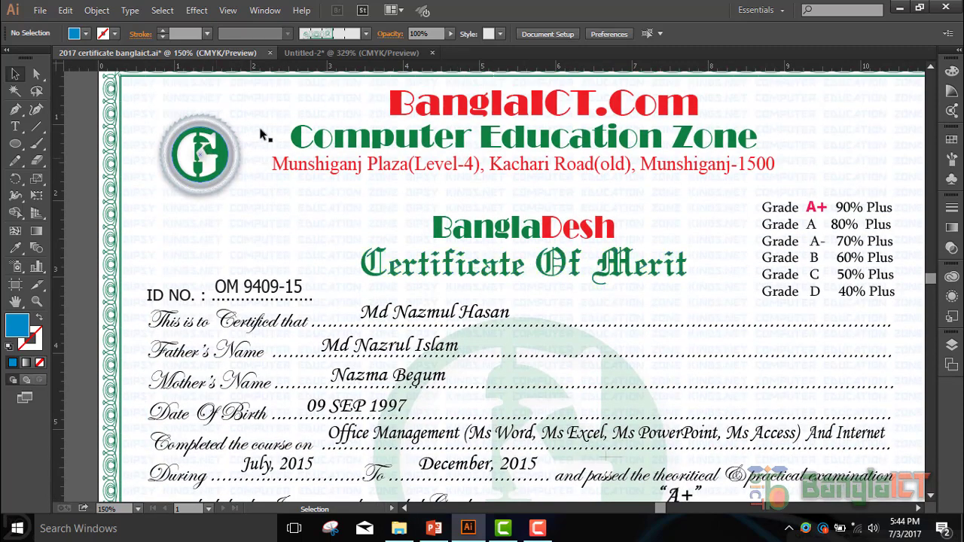
{"action": "scroll", "coordinate": [277, 182], "scroll_direction": "up", "scroll_amount": 2}
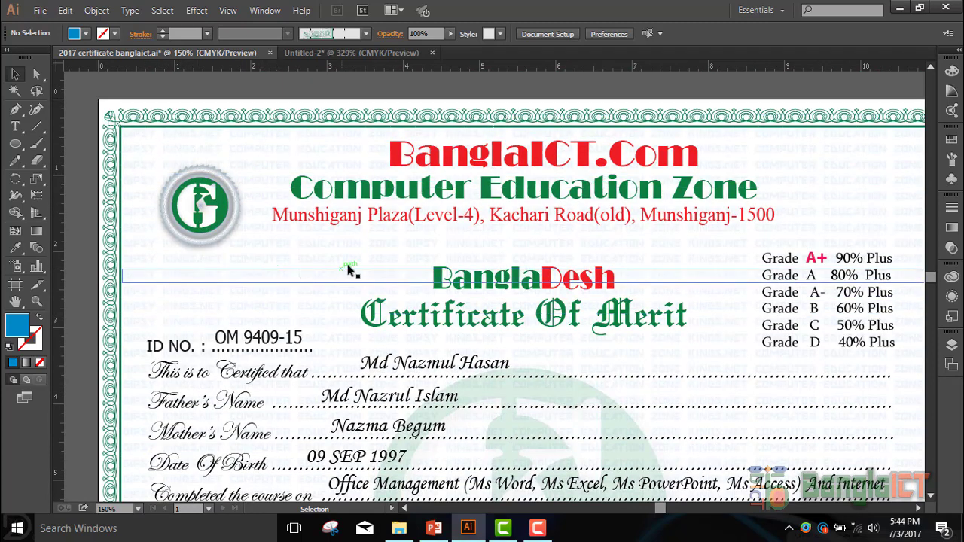
{"action": "left_click", "coordinate": [320, 254]}
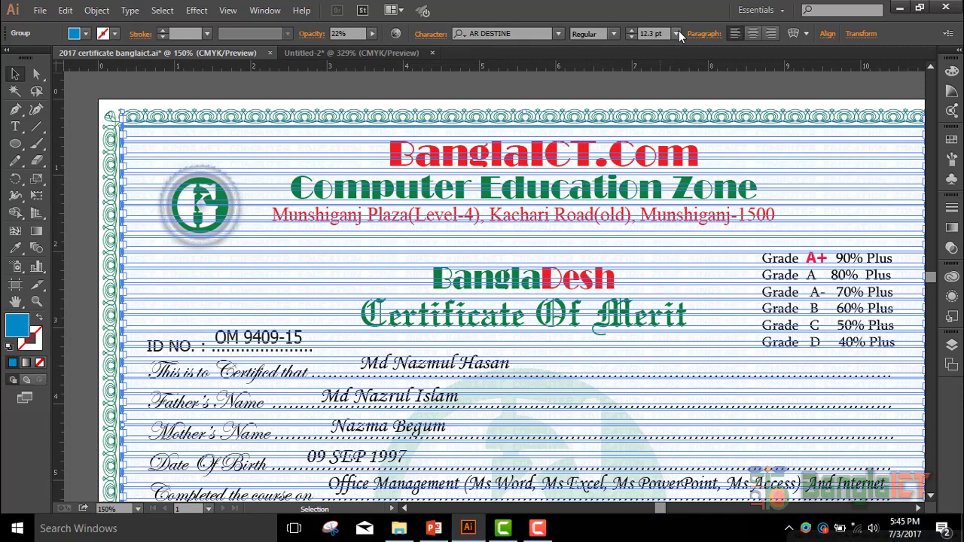
{"action": "left_click", "coordinate": [374, 35]}
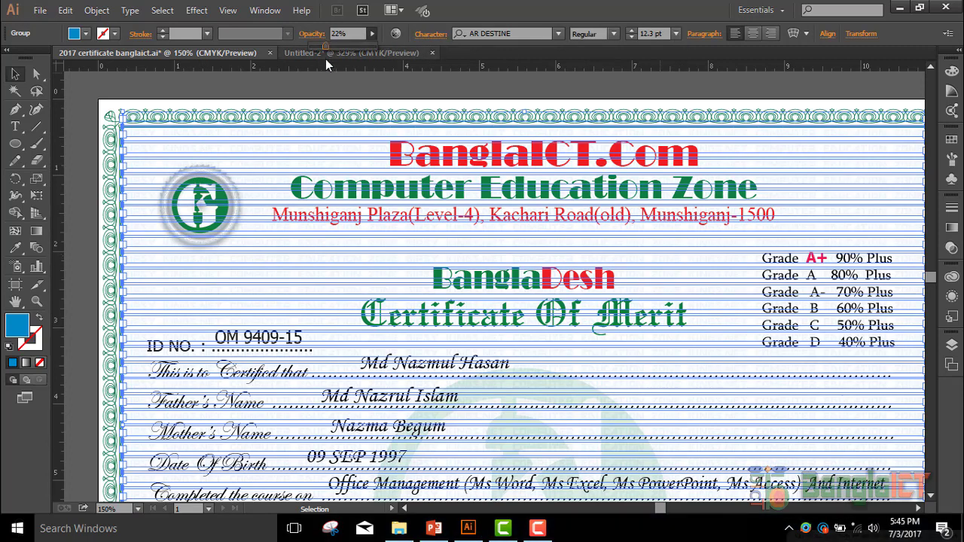
{"action": "left_click_drag", "start_coordinate": [356, 49], "coordinate": [356, 50]}
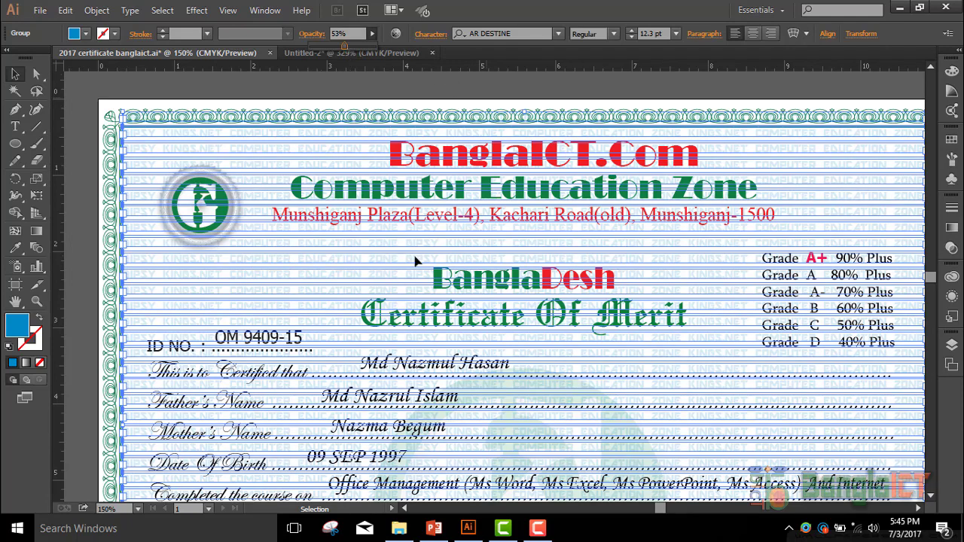
{"action": "left_click", "coordinate": [422, 94]}
{"action": "left_click", "coordinate": [270, 258]}
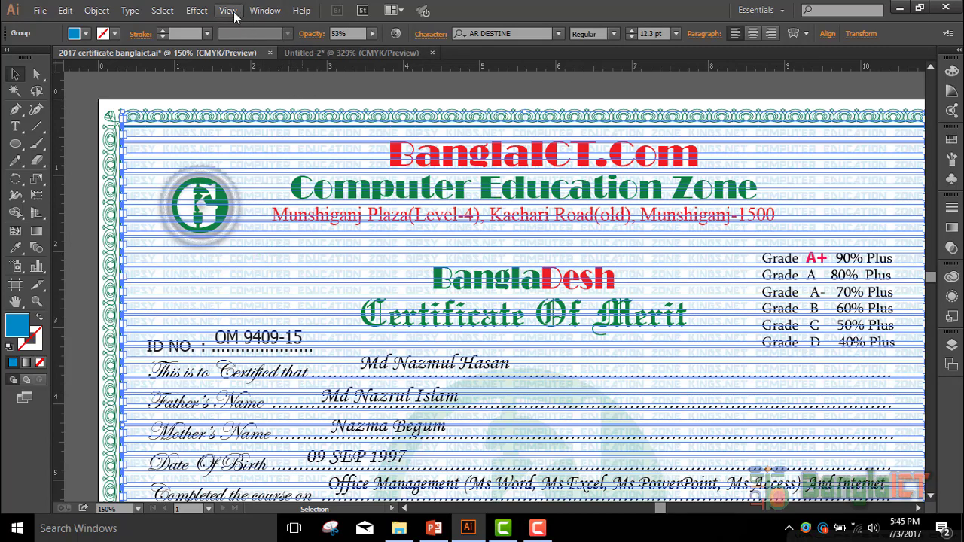
- Lock the selected watermark group with Object > Lock > Selection
{"action": "left_click", "coordinate": [102, 13]}
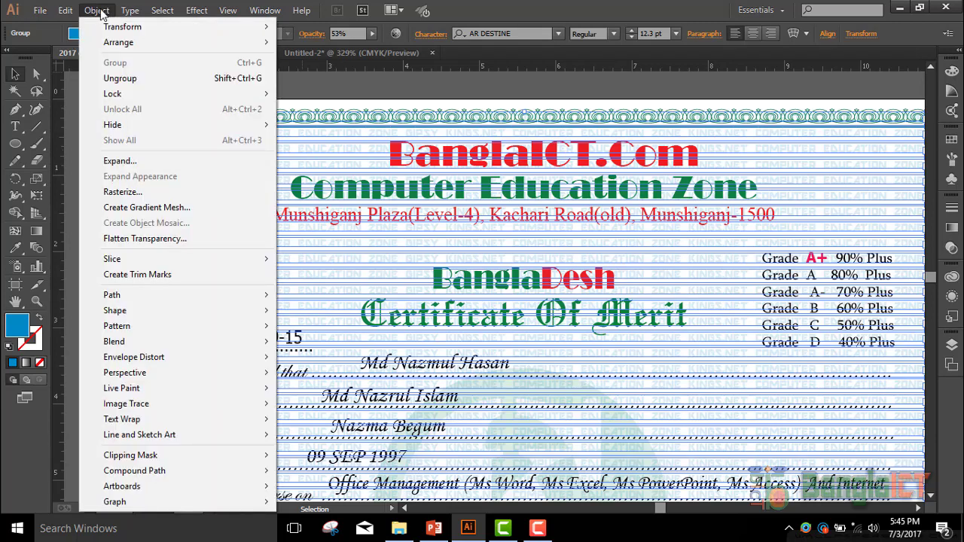
{"action": "mouse_move", "coordinate": [107, 94]}
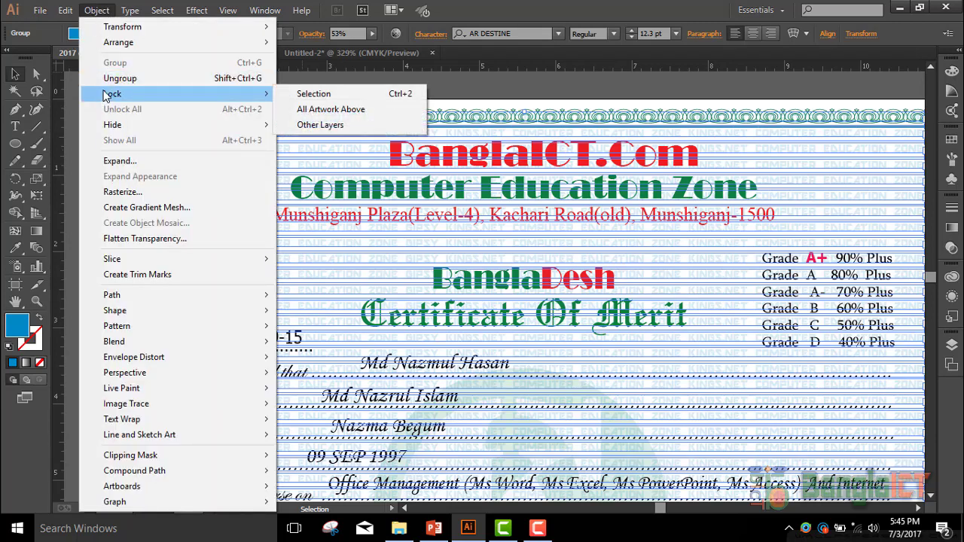
{"action": "left_click", "coordinate": [321, 94]}
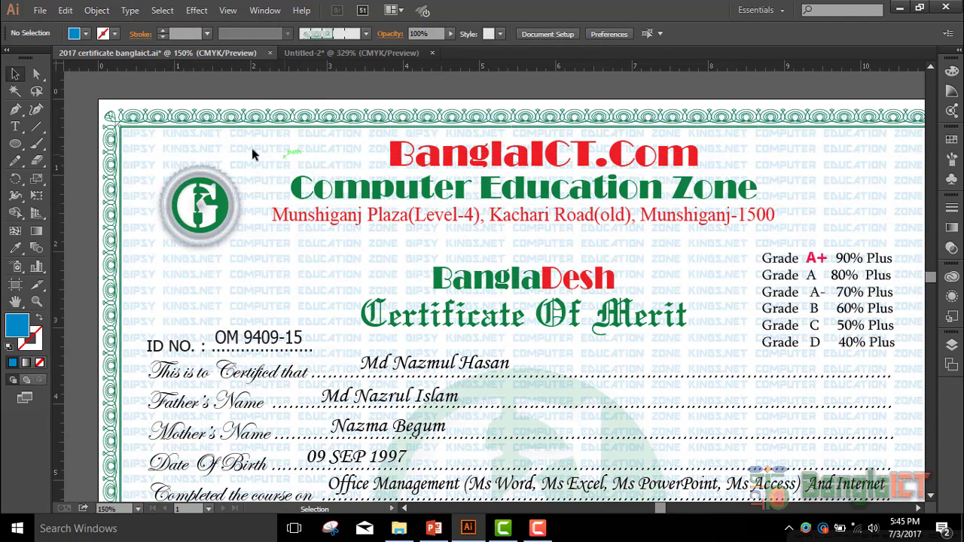
- Drag marquees across the watermark to confirm it can no longer be selected
{"action": "left_click_drag", "start_coordinate": [269, 259], "coordinate": [215, 275]}
{"action": "left_click_drag", "start_coordinate": [323, 265], "coordinate": [220, 276]}
{"action": "left_click_drag", "start_coordinate": [352, 269], "coordinate": [223, 287]}
{"action": "left_click_drag", "start_coordinate": [319, 261], "coordinate": [209, 268]}
{"action": "left_click", "coordinate": [97, 10]}
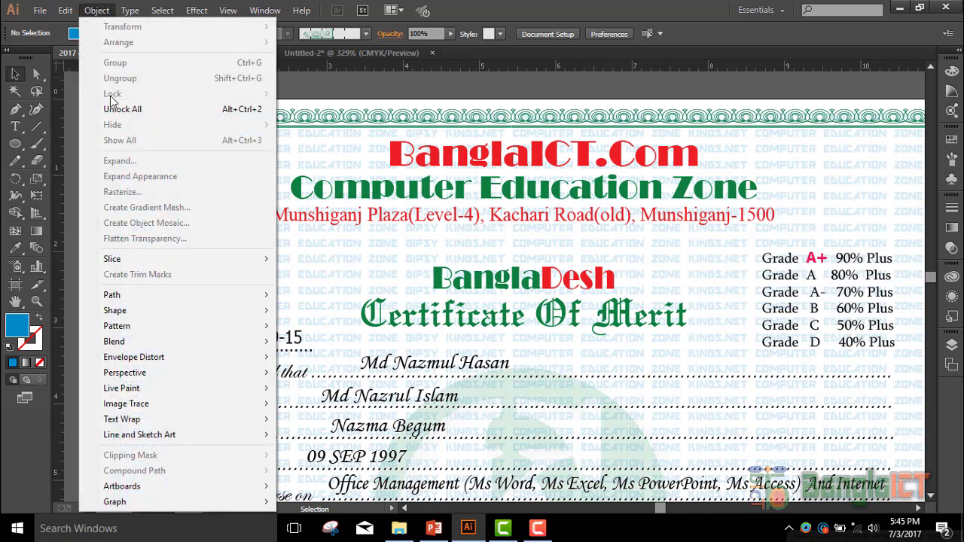
- Unlock all artwork, reselect the watermark, then select the top-left decorative border path
{"action": "left_click", "coordinate": [151, 110]}
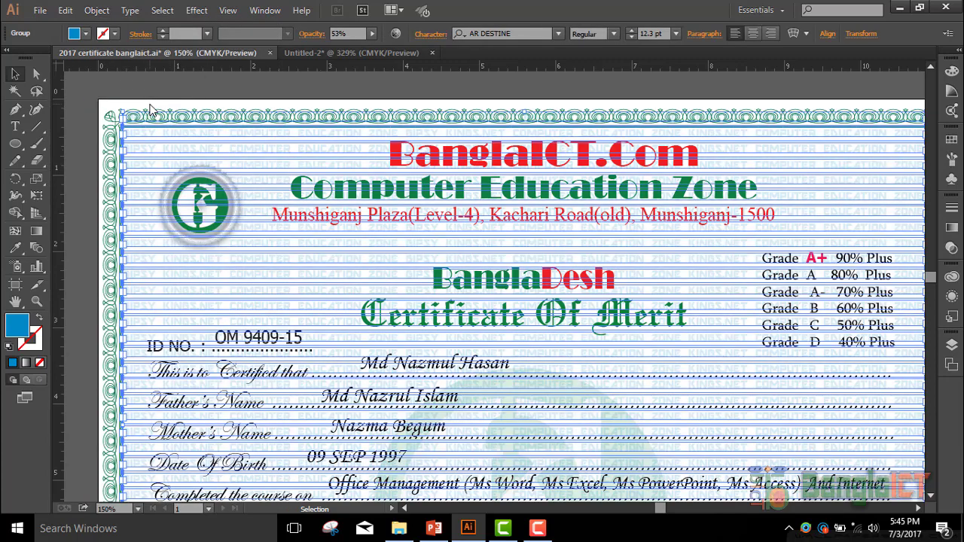
{"action": "left_click", "coordinate": [209, 76]}
{"action": "left_click", "coordinate": [238, 151]}
{"action": "left_click", "coordinate": [233, 89]}
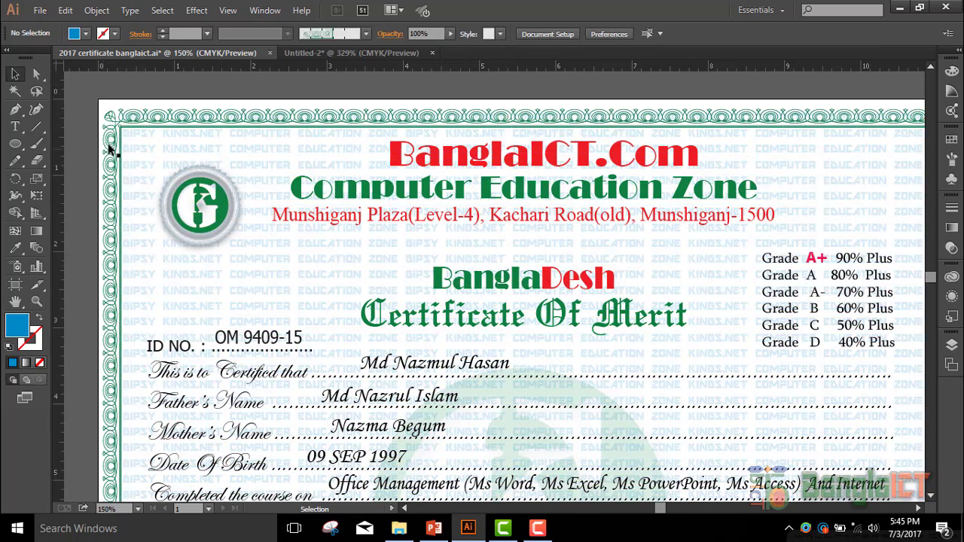
{"action": "left_click", "coordinate": [122, 123]}
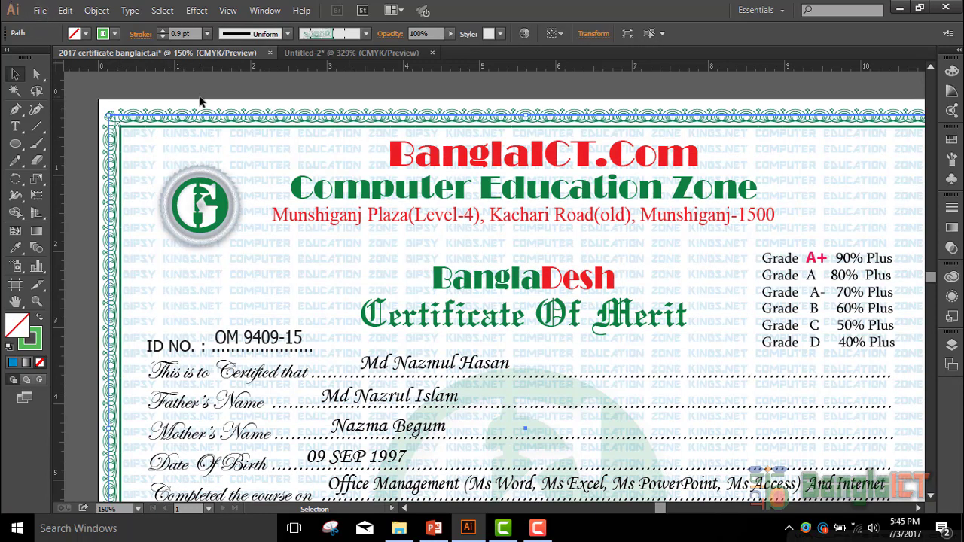
{"action": "key", "text": "ctrl+2"}
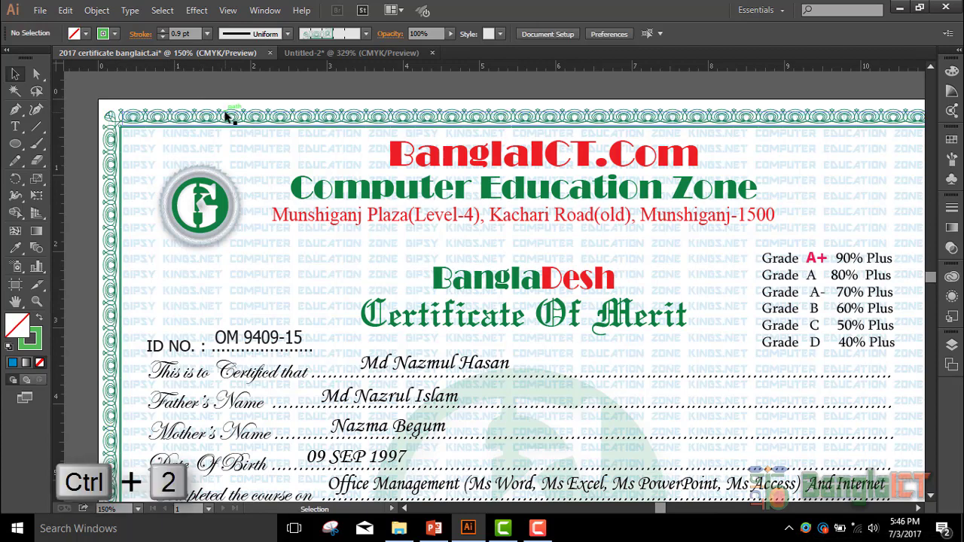
{"action": "left_click", "coordinate": [229, 117]}
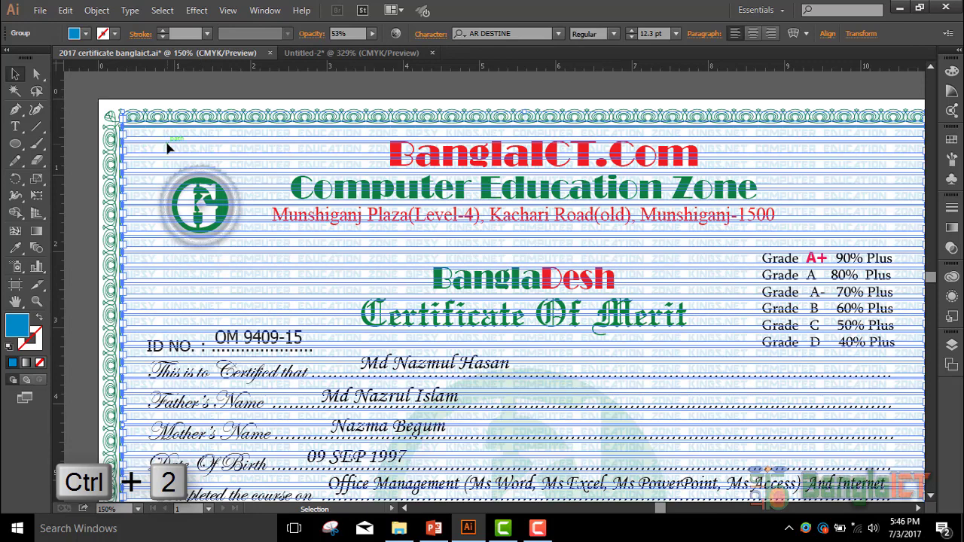
{"action": "key", "text": "ctrl+2"}
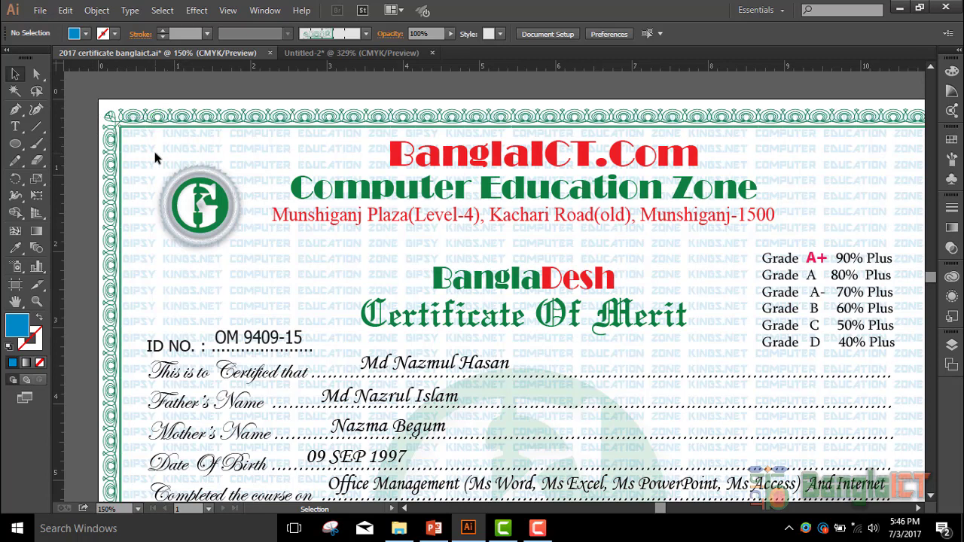
{"action": "key", "text": "ctrl+alt+2"}
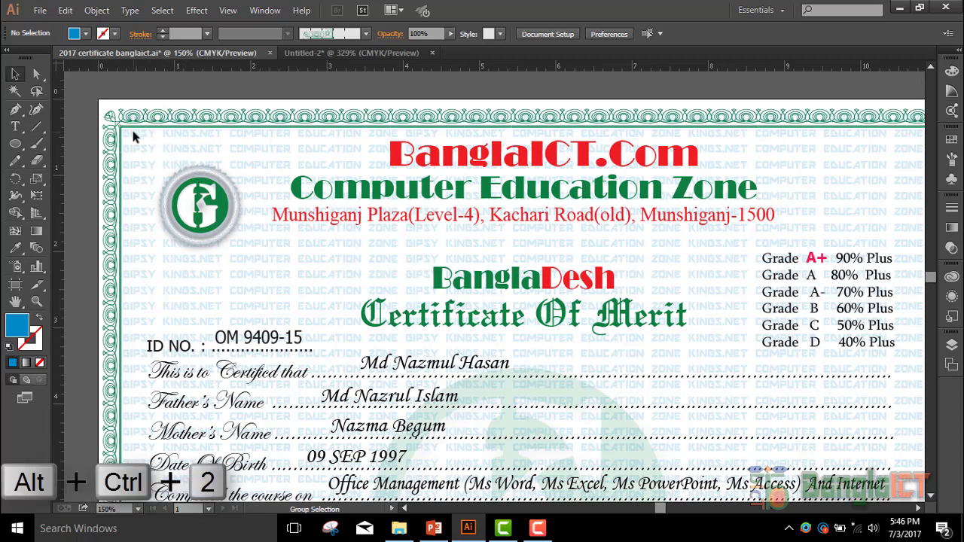
{"action": "key", "text": "ctrl+alt+2"}
{"action": "left_click", "coordinate": [222, 85]}
{"action": "scroll", "coordinate": [329, 231], "scroll_direction": "down", "scroll_amount": 4}
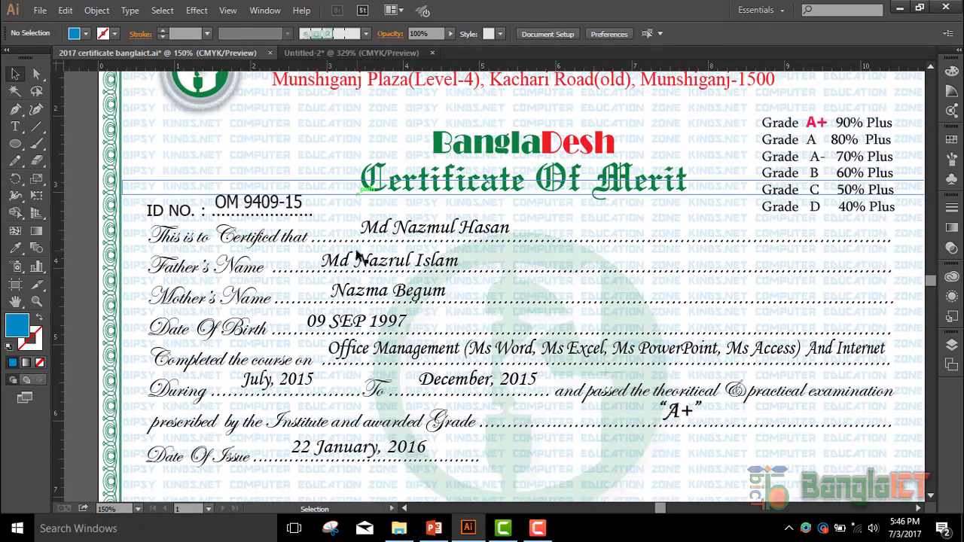
{"action": "scroll", "coordinate": [358, 256], "scroll_direction": "down", "scroll_amount": 1}
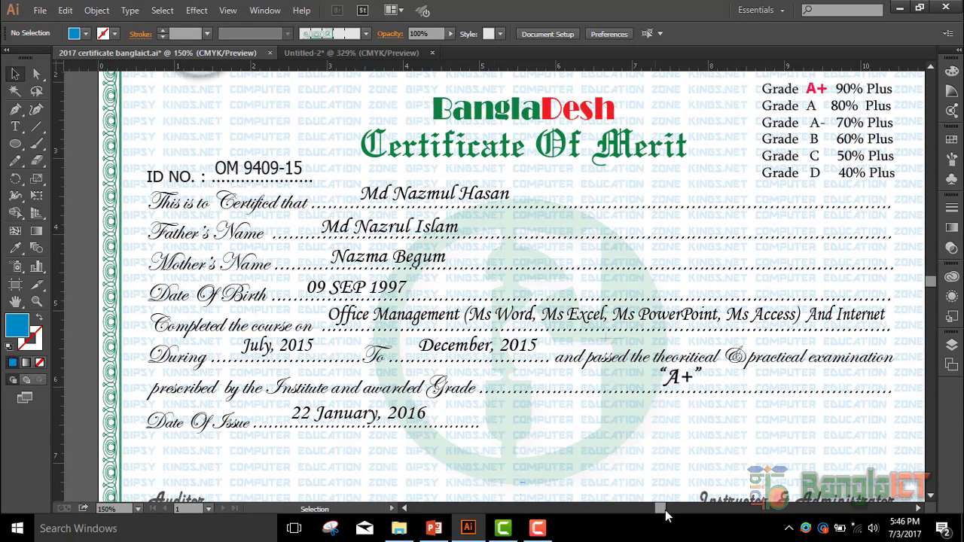
{"action": "left_click_drag", "start_coordinate": [666, 515], "coordinate": [666, 514]}
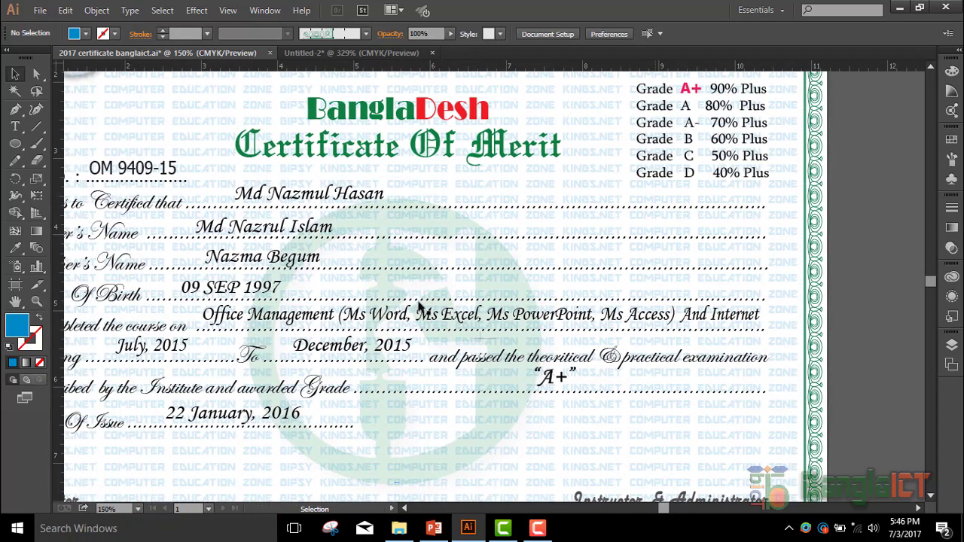
{"action": "scroll", "coordinate": [506, 238], "scroll_direction": "up", "scroll_amount": 2}
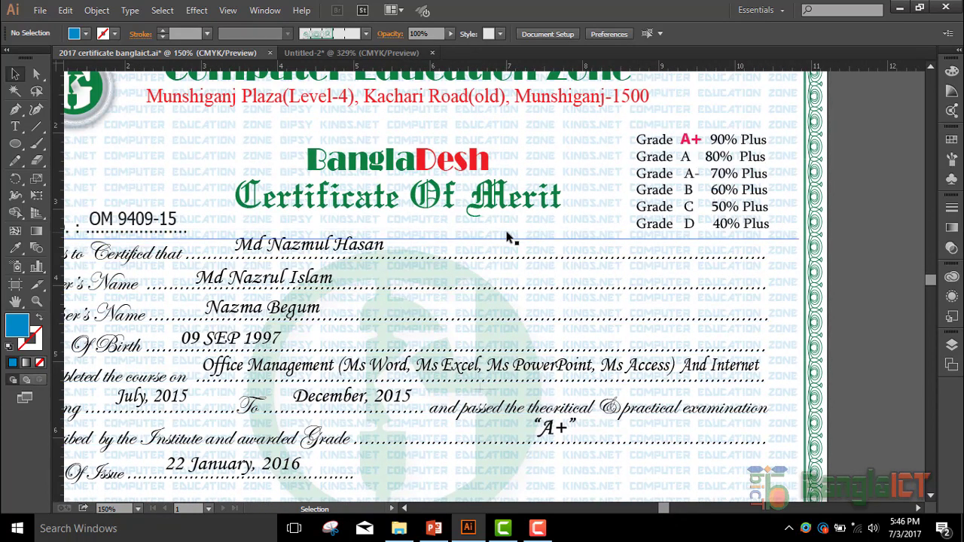
{"action": "left_click", "coordinate": [952, 345]}
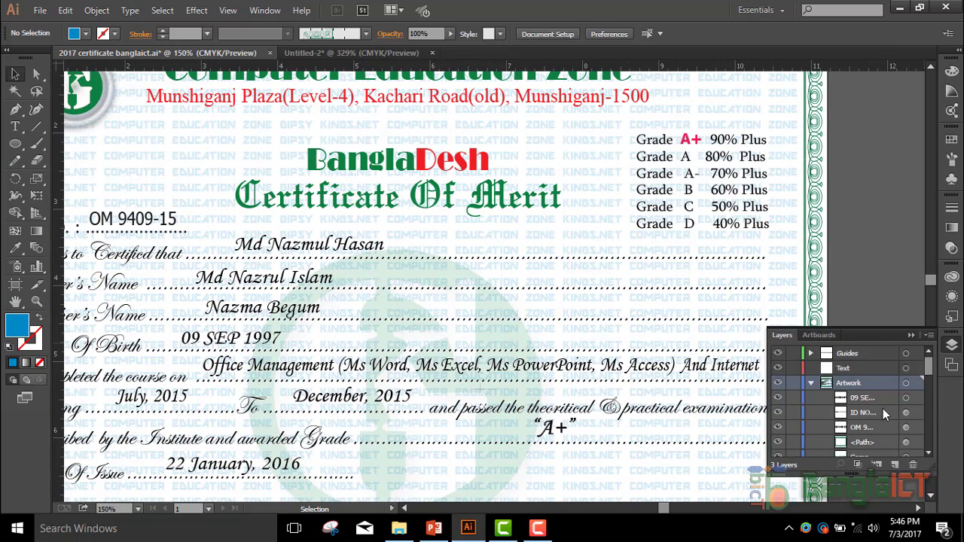
{"action": "left_click_drag", "start_coordinate": [932, 370], "coordinate": [937, 350]}
{"action": "left_click", "coordinate": [811, 383]}
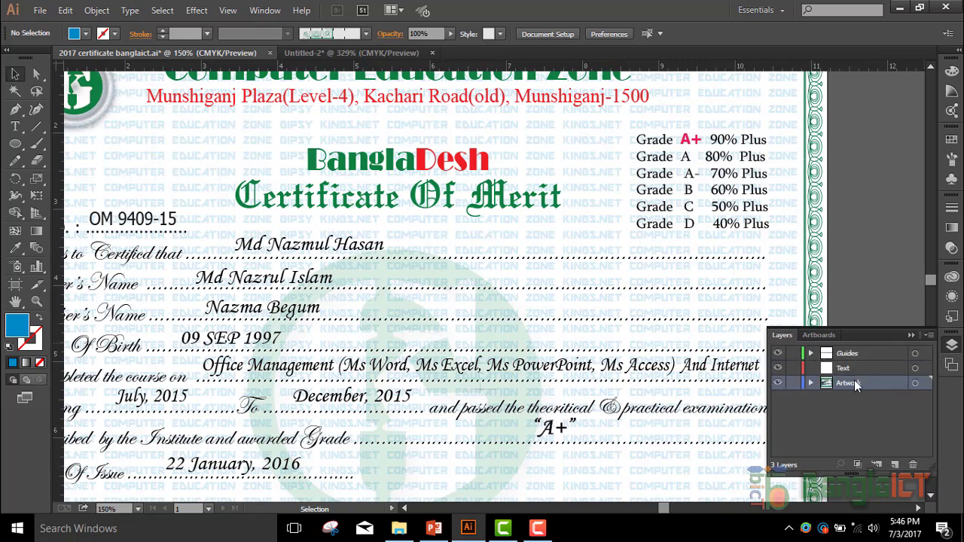
{"action": "left_click", "coordinate": [811, 354]}
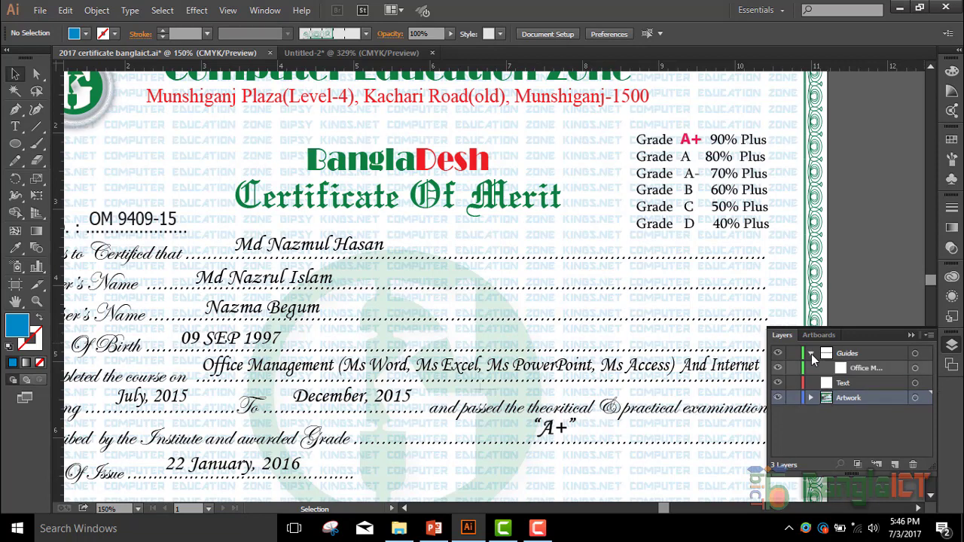
{"action": "left_click", "coordinate": [811, 353]}
{"action": "left_click", "coordinate": [831, 366]}
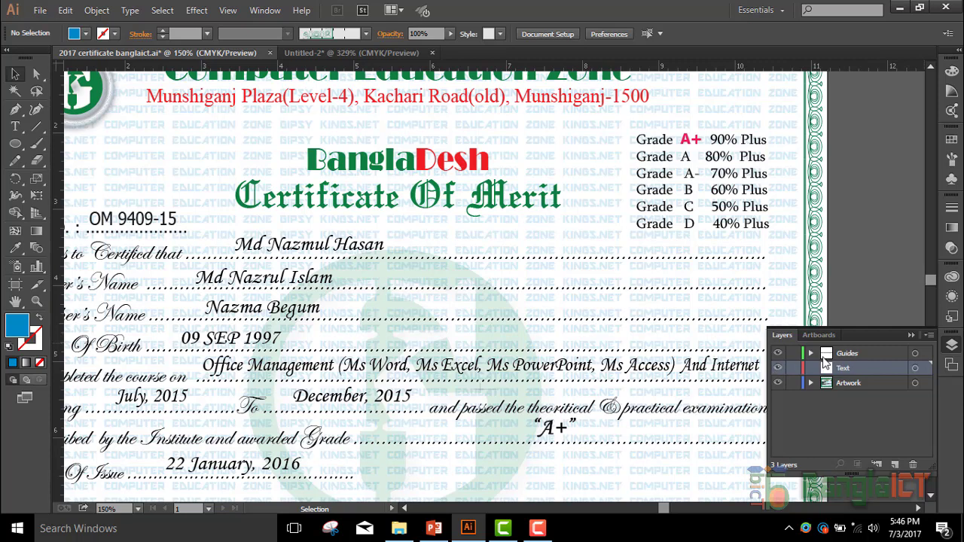
{"action": "left_click", "coordinate": [779, 354]}
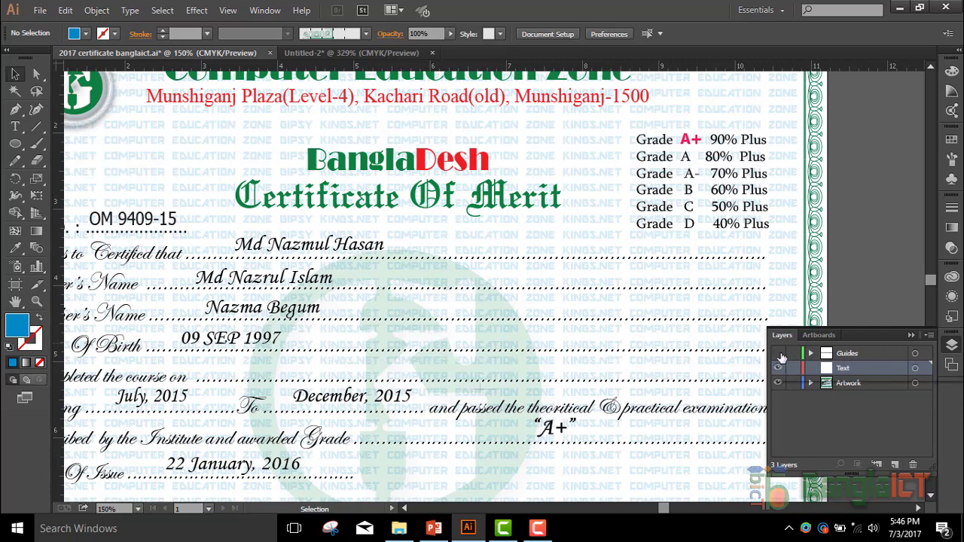
{"action": "left_click", "coordinate": [779, 354]}
{"action": "left_click", "coordinate": [779, 354]}
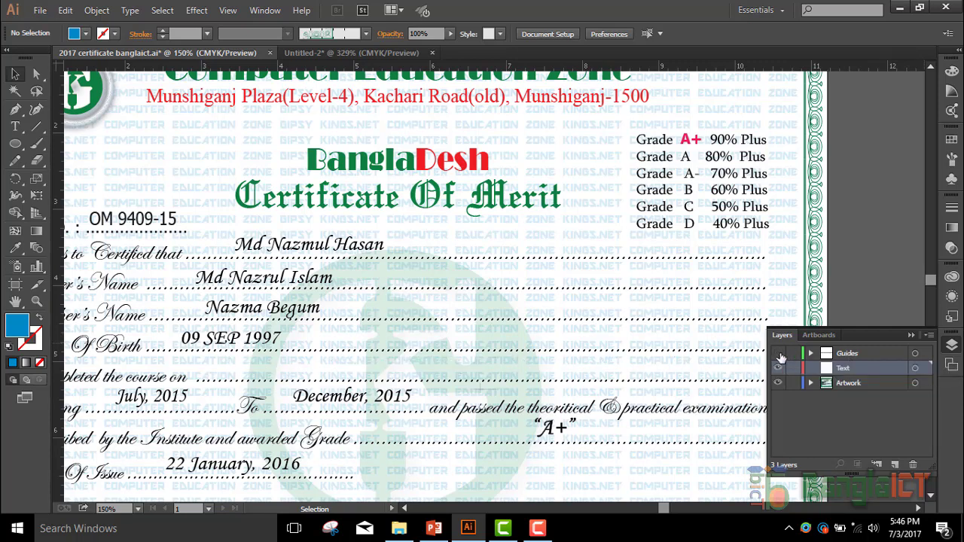
{"action": "left_click", "coordinate": [779, 354]}
{"action": "left_click", "coordinate": [779, 354]}
{"action": "left_click", "coordinate": [779, 355]}
{"action": "left_click", "coordinate": [780, 354]}
{"action": "left_click", "coordinate": [779, 368]}
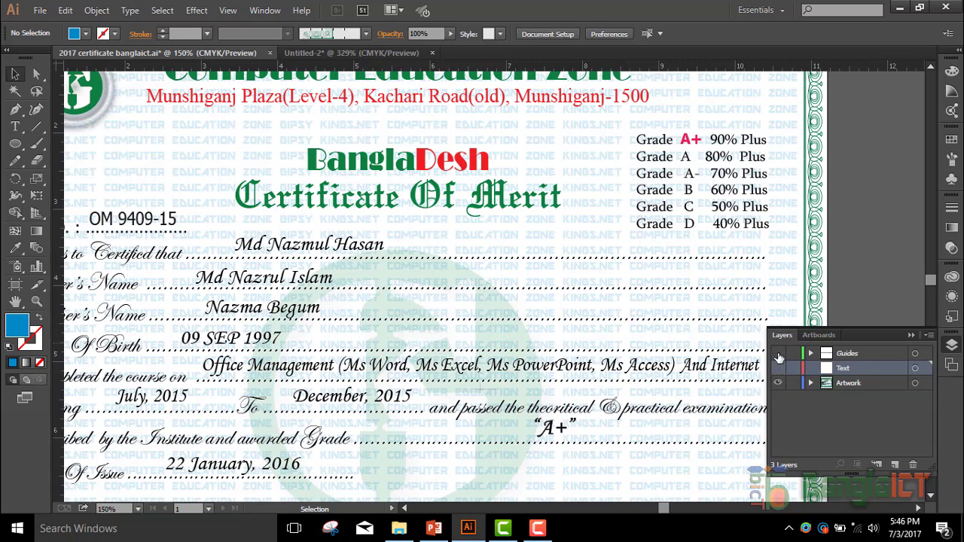
{"action": "left_click", "coordinate": [779, 367]}
{"action": "left_click", "coordinate": [779, 368]}
{"action": "left_click", "coordinate": [777, 369]}
{"action": "left_click", "coordinate": [778, 368]}
- Hide the Artwork layer to inspect the lone course text line, then show it again
{"action": "left_click", "coordinate": [778, 383]}
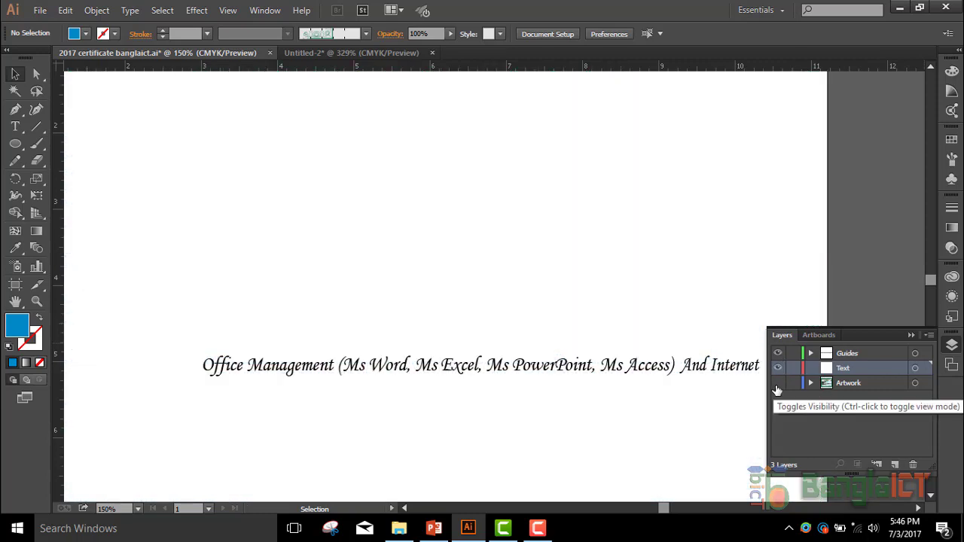
{"action": "scroll", "coordinate": [478, 218], "scroll_direction": "up", "scroll_amount": 5}
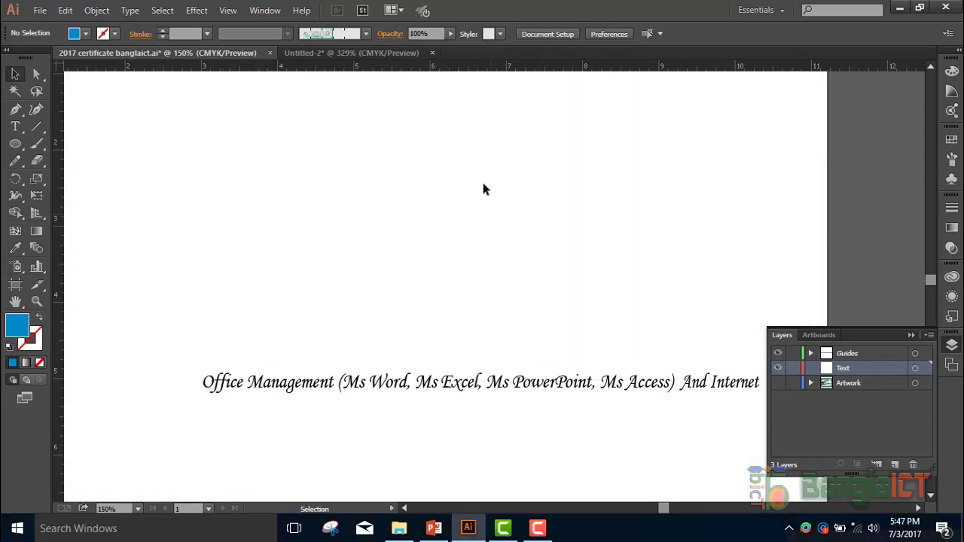
{"action": "scroll", "coordinate": [249, 278], "scroll_direction": "down", "scroll_amount": 4}
{"action": "scroll", "coordinate": [263, 285], "scroll_direction": "down", "scroll_amount": 10}
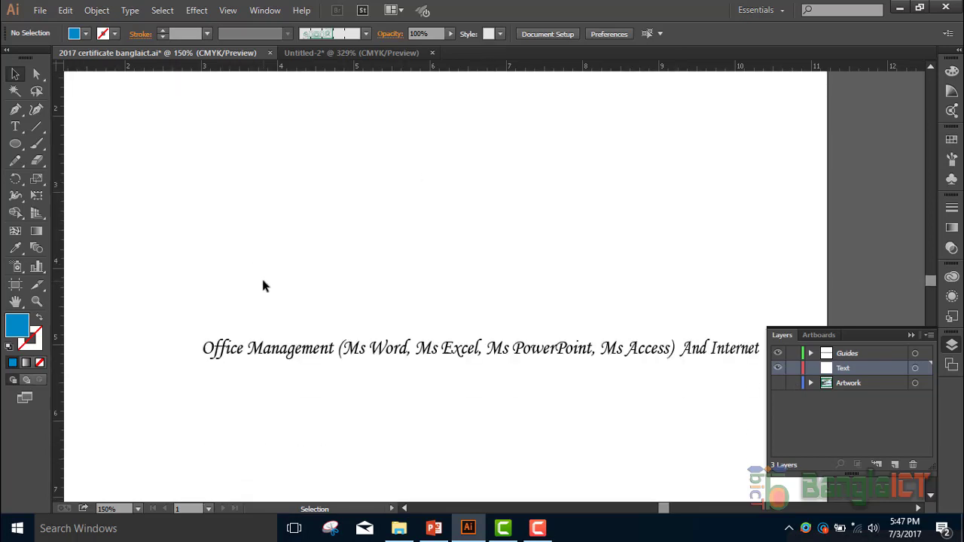
{"action": "scroll", "coordinate": [258, 368], "scroll_direction": "up", "scroll_amount": 4}
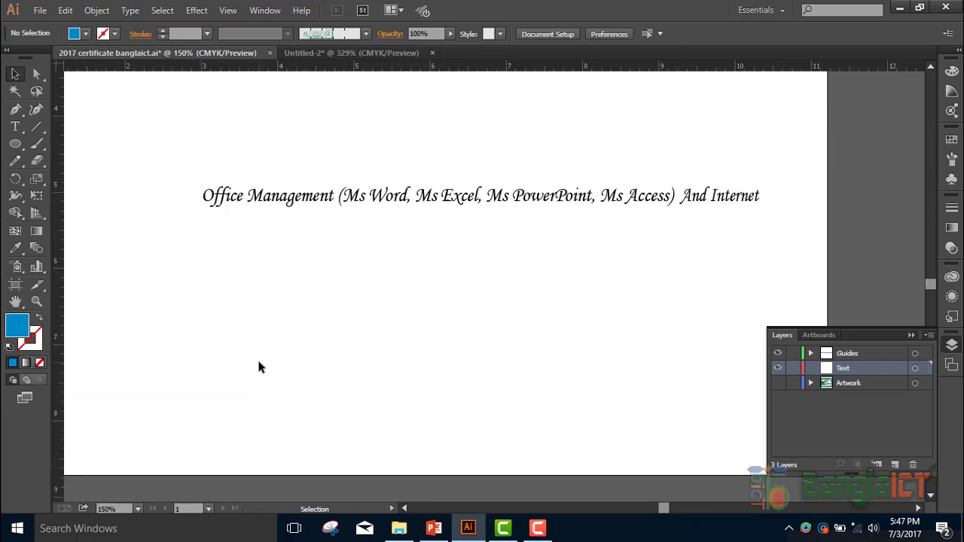
{"action": "left_click_drag", "start_coordinate": [667, 511], "coordinate": [662, 509]}
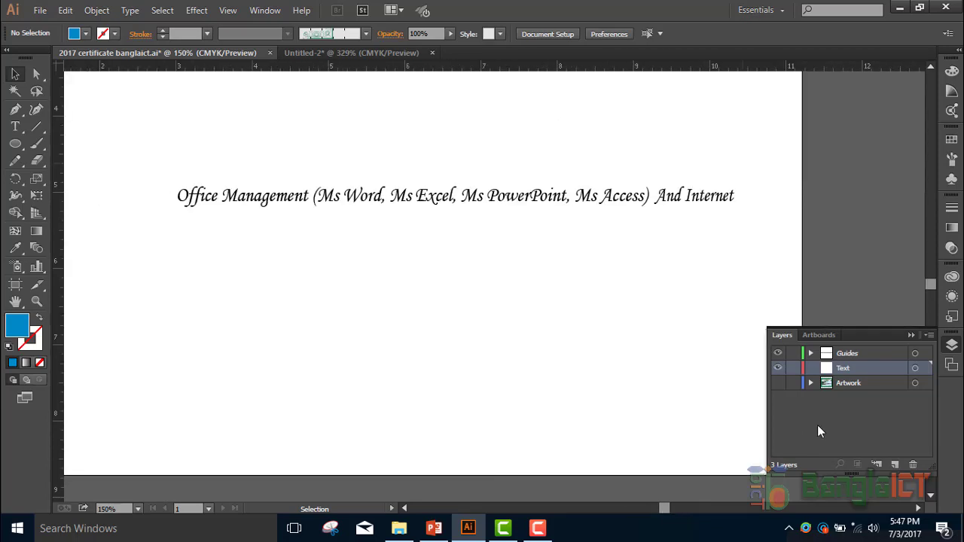
{"action": "left_click", "coordinate": [777, 382]}
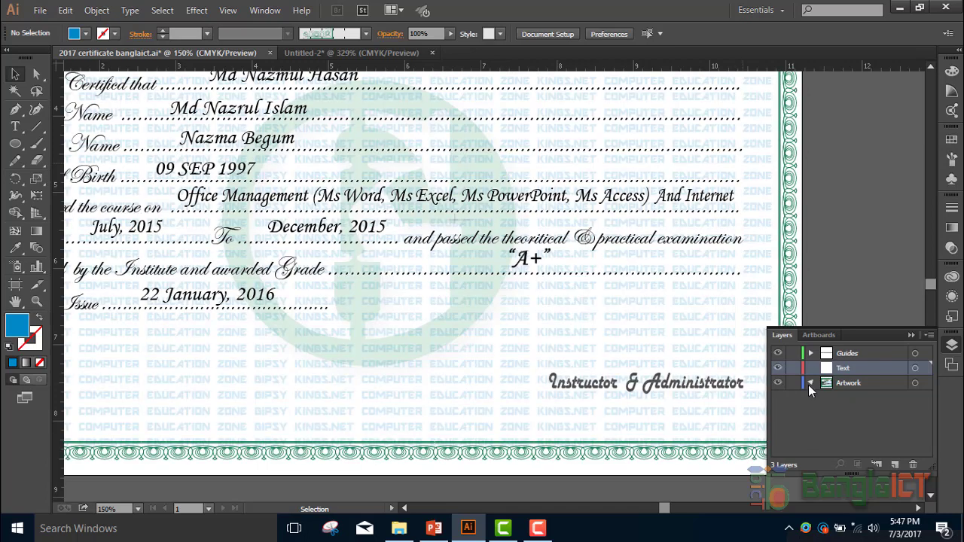
- Expand the Artwork layer and drag across its eye icons to hide a run of objects
{"action": "left_click", "coordinate": [809, 383]}
{"action": "scroll", "coordinate": [805, 405], "scroll_direction": "down", "scroll_amount": 6}
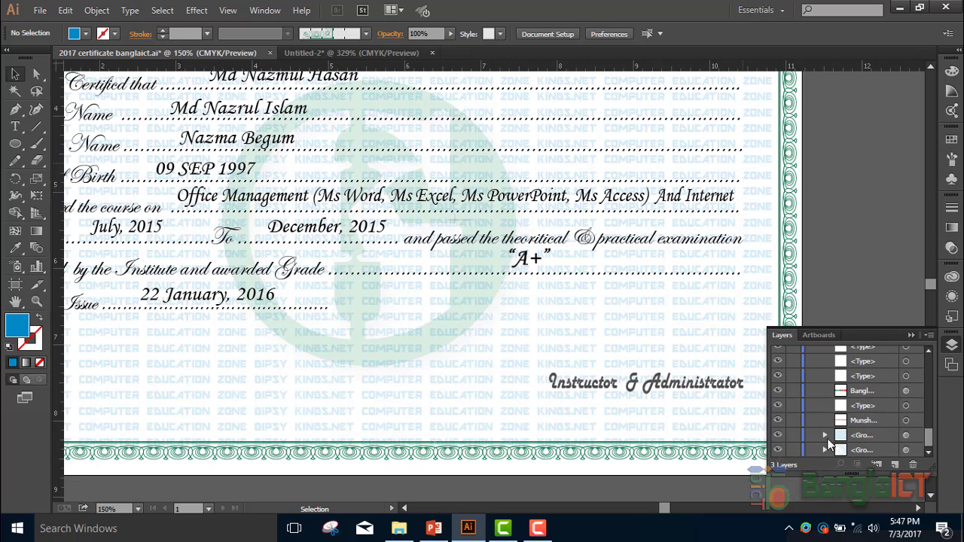
{"action": "left_click", "coordinate": [778, 389]}
{"action": "left_click_drag", "start_coordinate": [777, 397], "coordinate": [780, 354]}
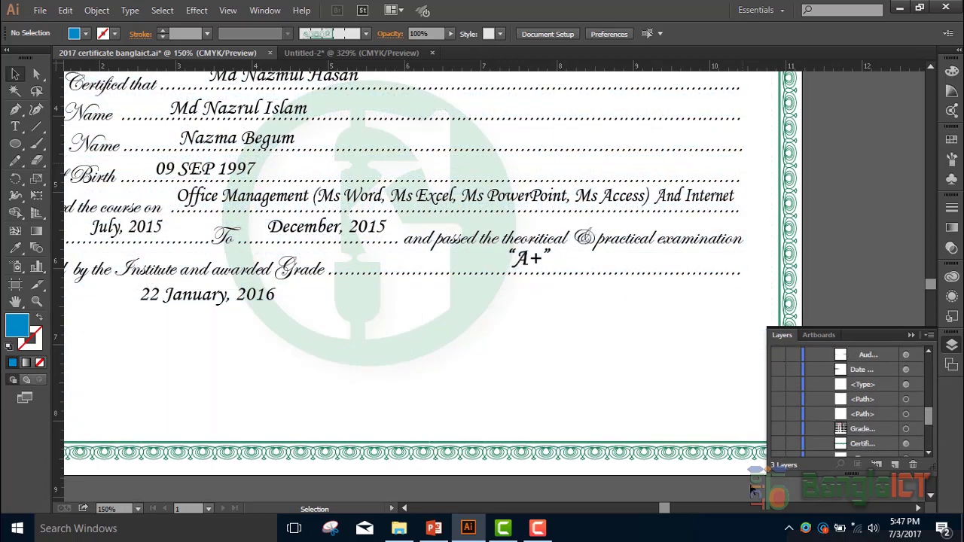
{"action": "scroll", "coordinate": [782, 429], "scroll_direction": "up", "scroll_amount": 3}
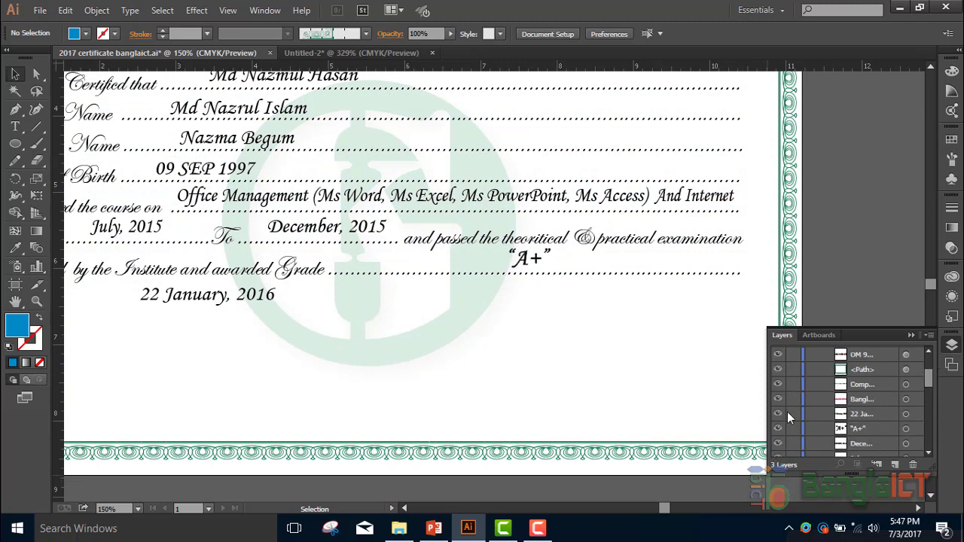
{"action": "left_click_drag", "start_coordinate": [777, 440], "coordinate": [781, 355]}
{"action": "scroll", "coordinate": [784, 393], "scroll_direction": "down", "scroll_amount": 3}
{"action": "scroll", "coordinate": [785, 379], "scroll_direction": "up", "scroll_amount": 2}
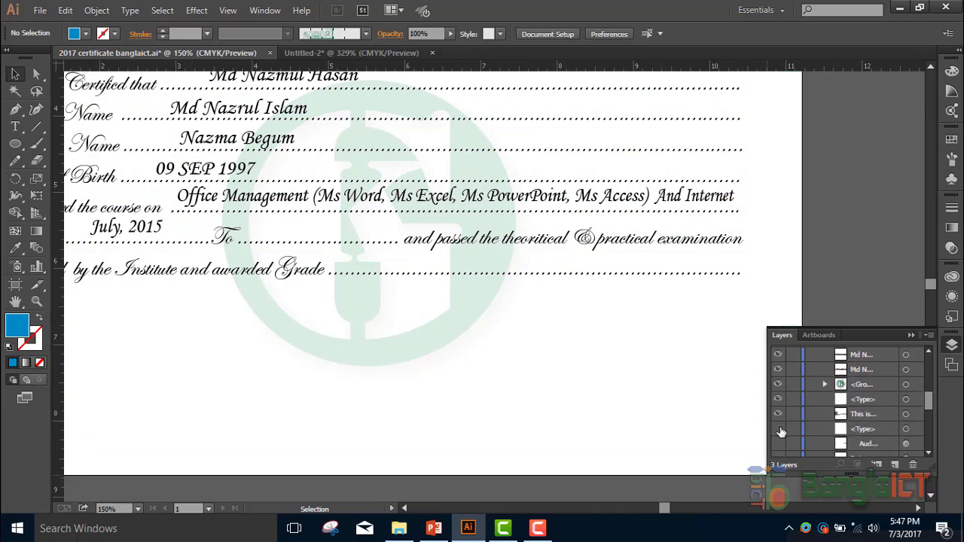
{"action": "left_click", "coordinate": [780, 447]}
{"action": "scroll", "coordinate": [782, 455], "scroll_direction": "down", "scroll_amount": 2}
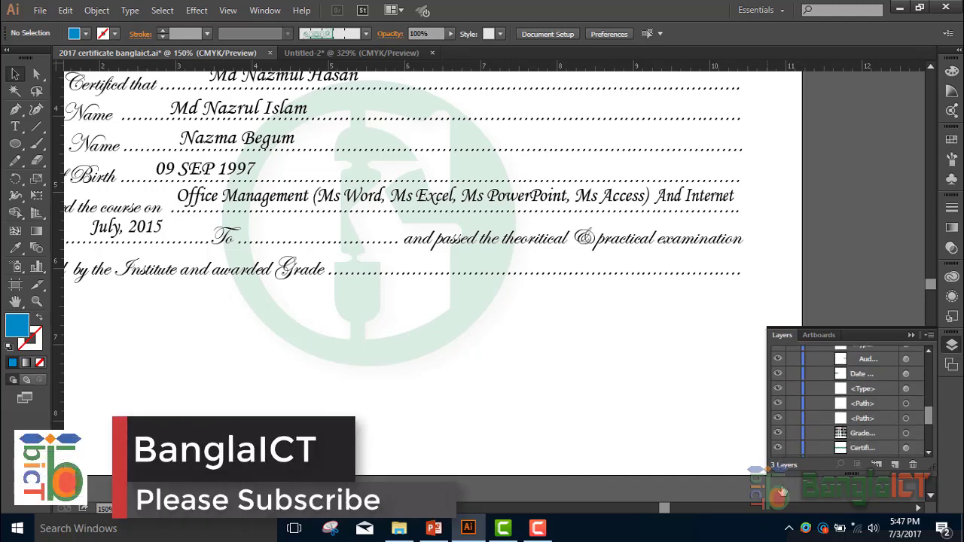
{"action": "left_click_drag", "start_coordinate": [929, 417], "coordinate": [930, 450]}
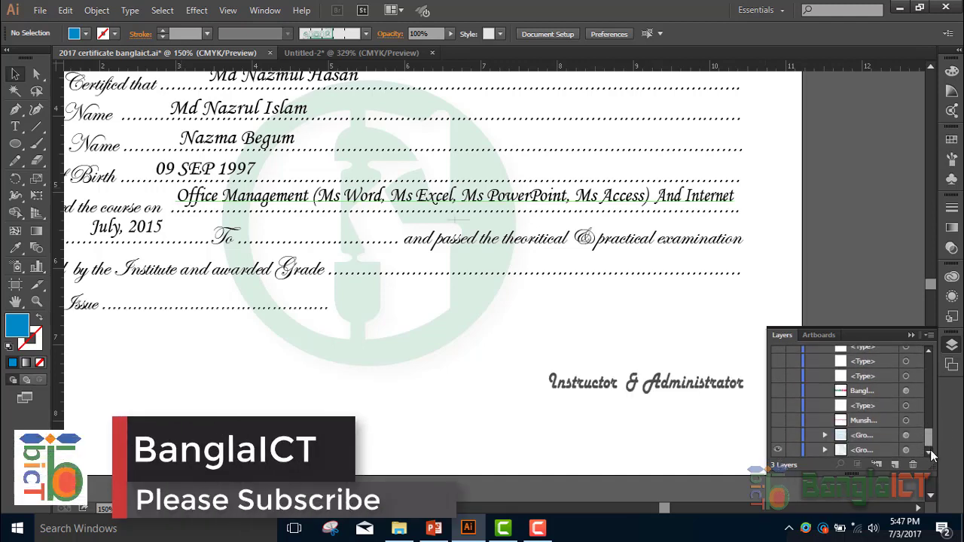
{"action": "scroll", "coordinate": [922, 412], "scroll_direction": "up", "scroll_amount": 2}
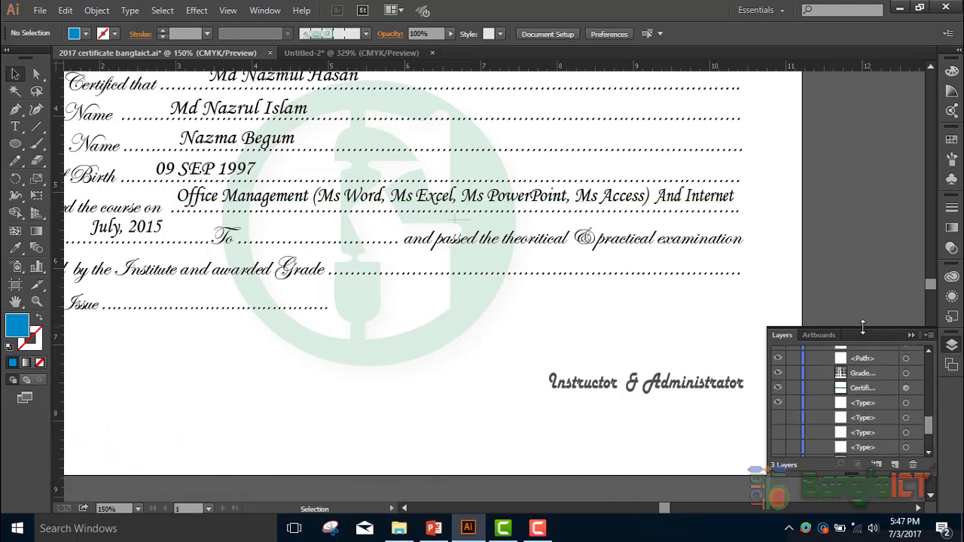
- Enlarge the layer list and turn the type, watermark, border, grade and date objects back on
{"action": "left_click_drag", "start_coordinate": [863, 330], "coordinate": [853, 97]}
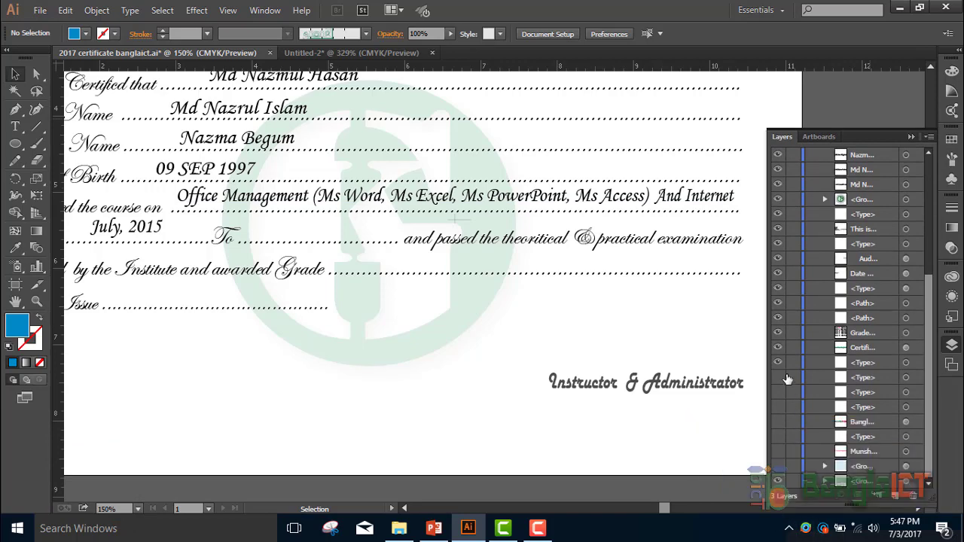
{"action": "left_click_drag", "start_coordinate": [787, 379], "coordinate": [781, 475]}
{"action": "left_click_drag", "start_coordinate": [934, 380], "coordinate": [942, 175]}
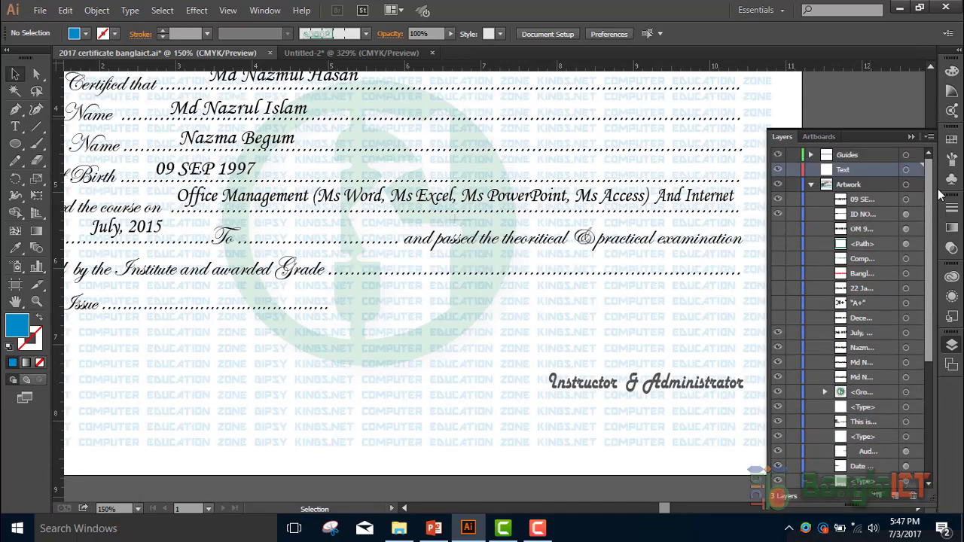
{"action": "left_click_drag", "start_coordinate": [778, 229], "coordinate": [777, 331]}
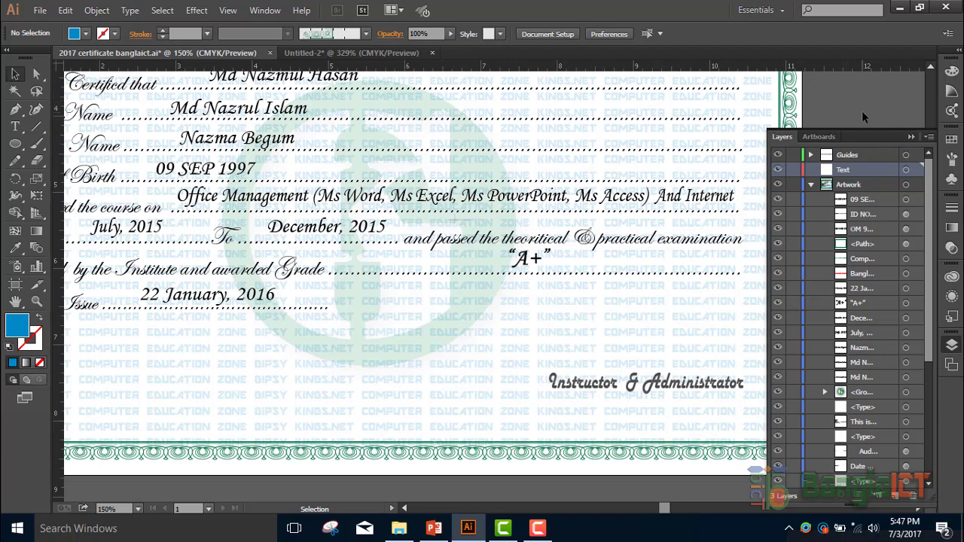
{"action": "scroll", "coordinate": [862, 111], "scroll_direction": "up", "scroll_amount": 2}
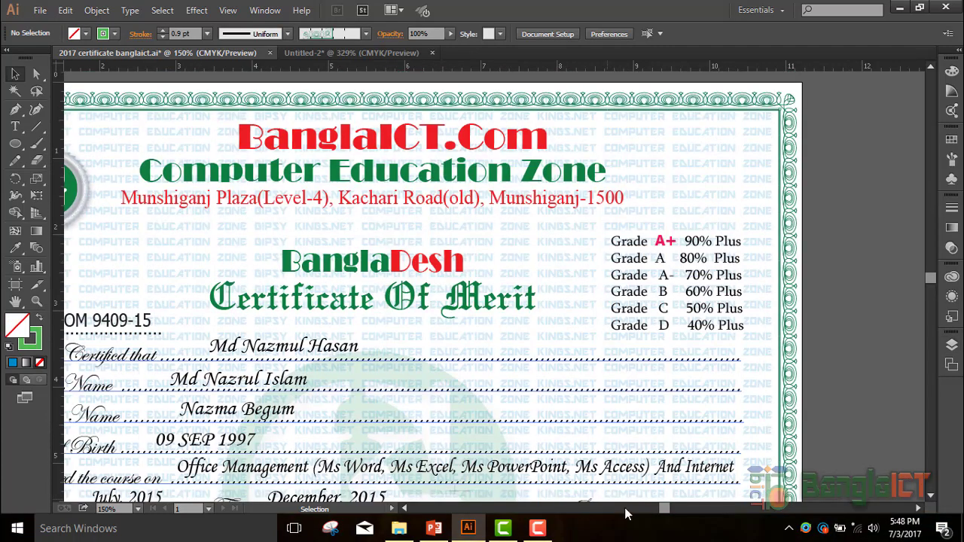
- Ungroup the circular logo, then delete the silver seal and undo the deletion
{"action": "left_click", "coordinate": [405, 509]}
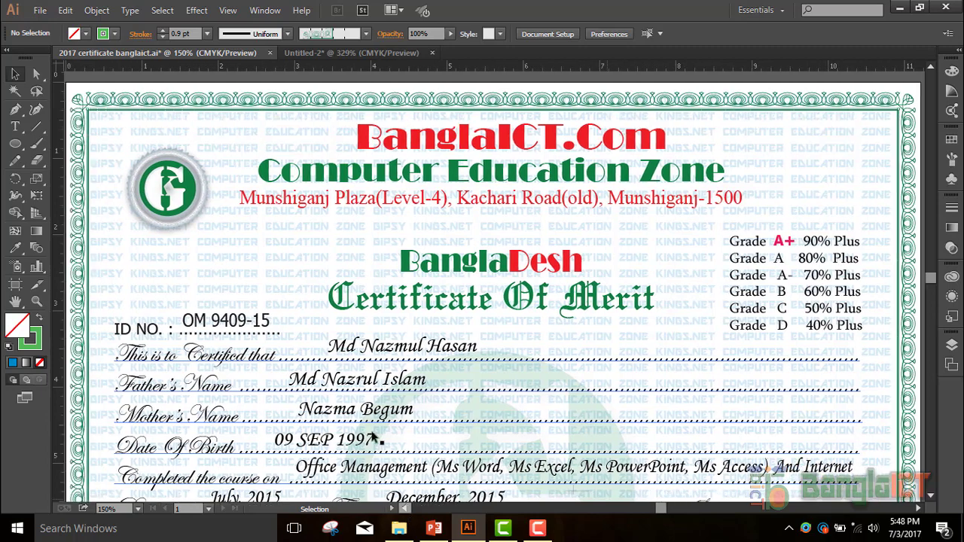
{"action": "left_click", "coordinate": [175, 179]}
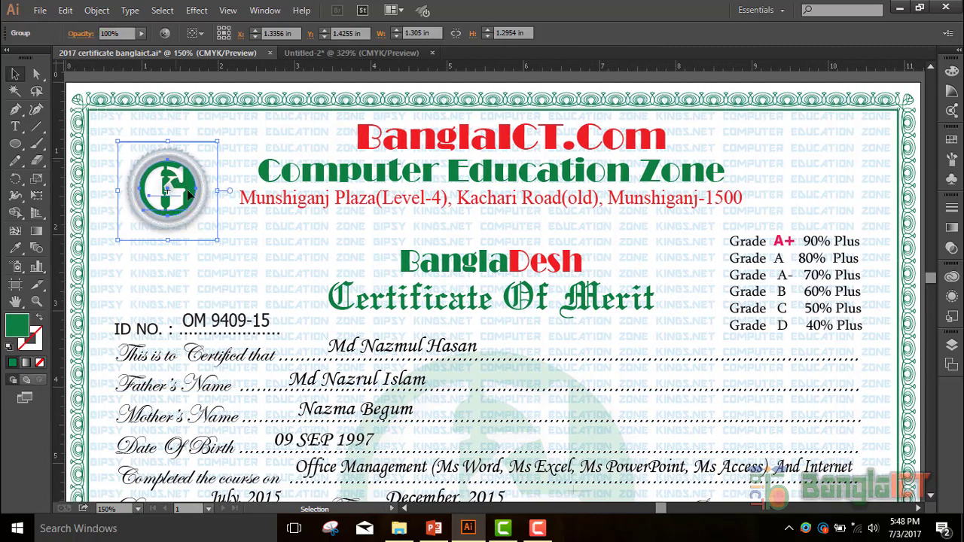
{"action": "left_click", "coordinate": [97, 10]}
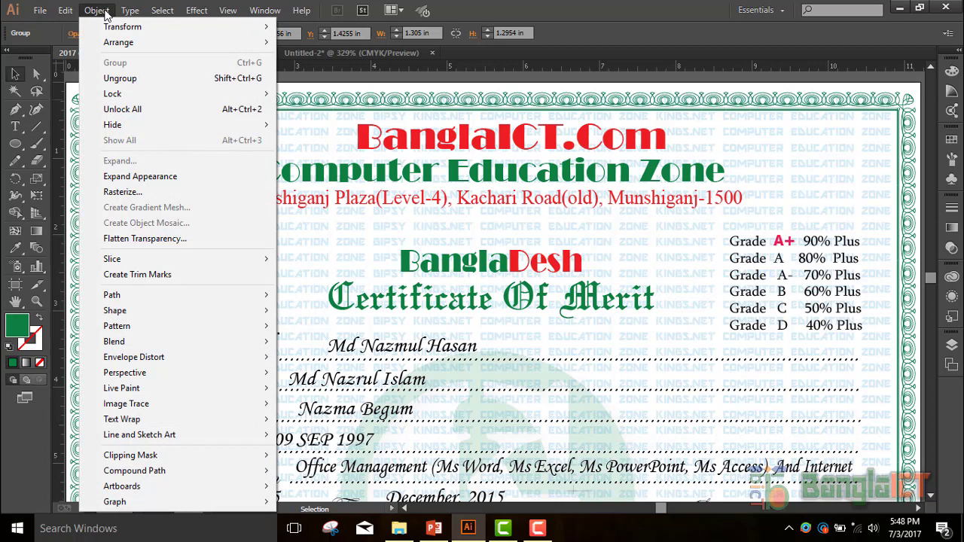
{"action": "left_click", "coordinate": [111, 81]}
{"action": "left_click", "coordinate": [243, 154]}
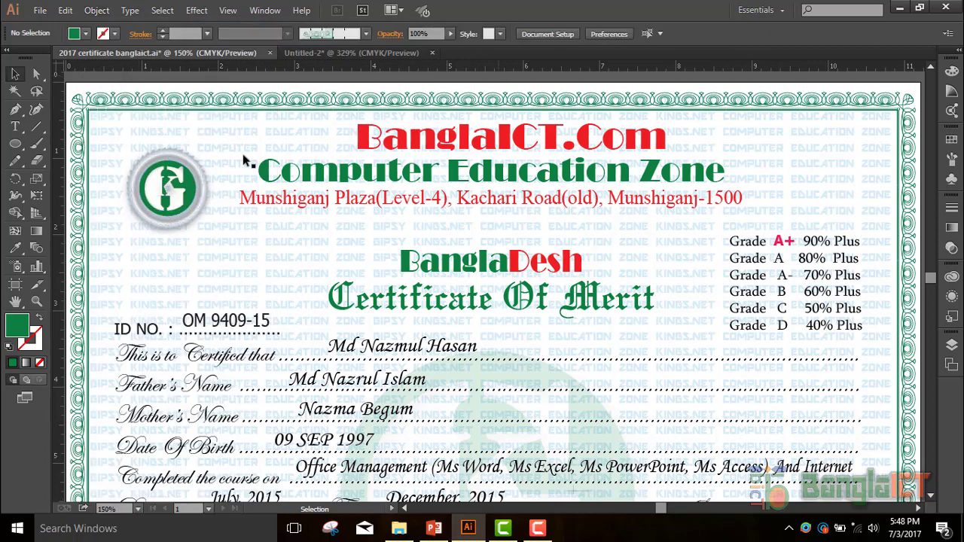
{"action": "left_click", "coordinate": [179, 160]}
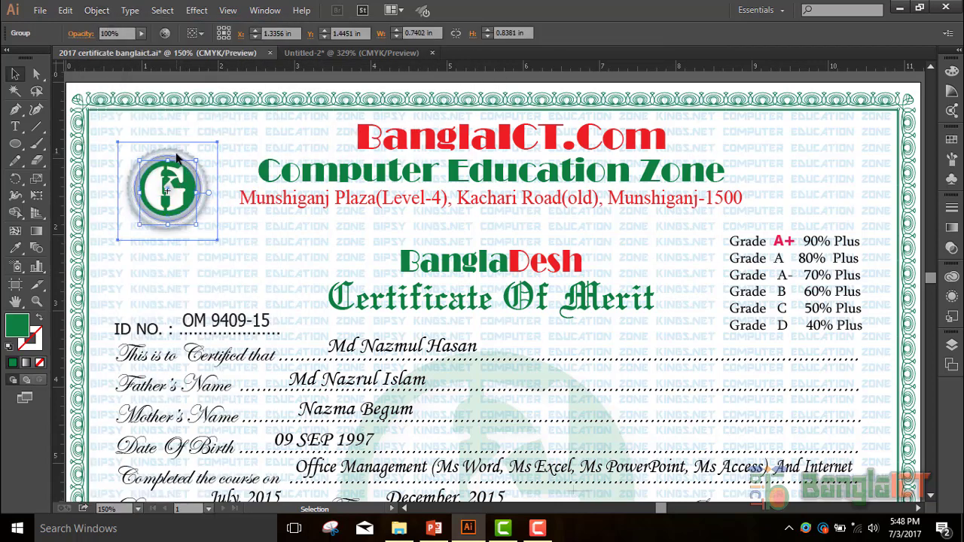
{"action": "left_click", "coordinate": [180, 198]}
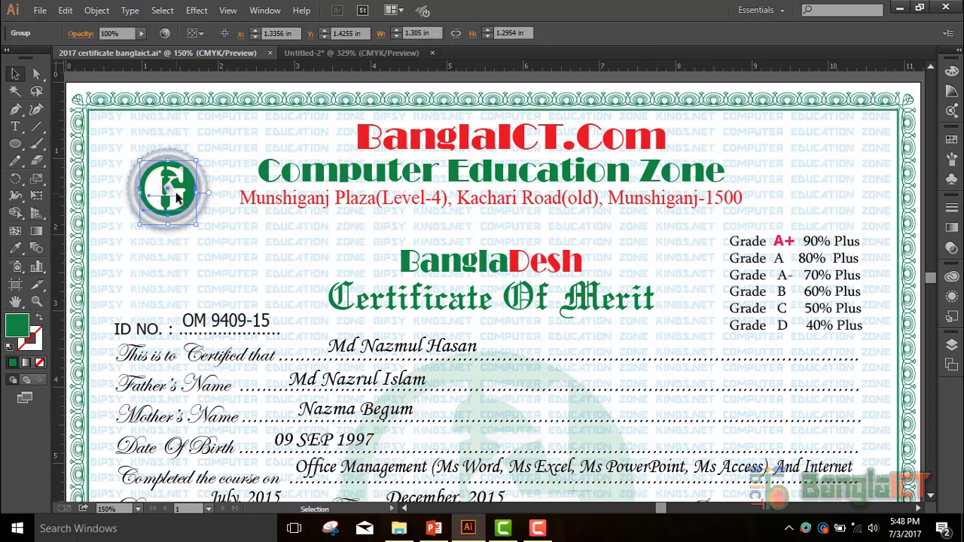
{"action": "left_click", "coordinate": [192, 218]}
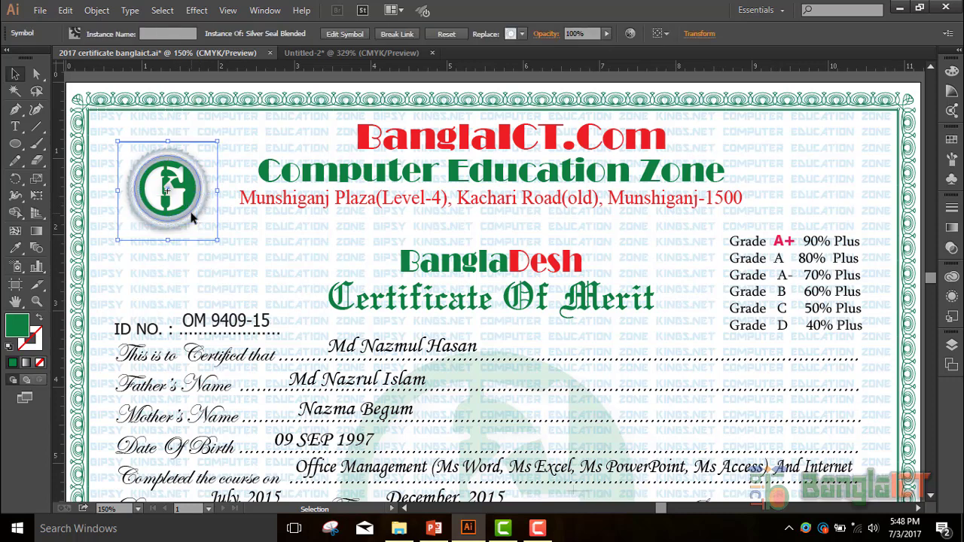
{"action": "key", "text": "Delete"}
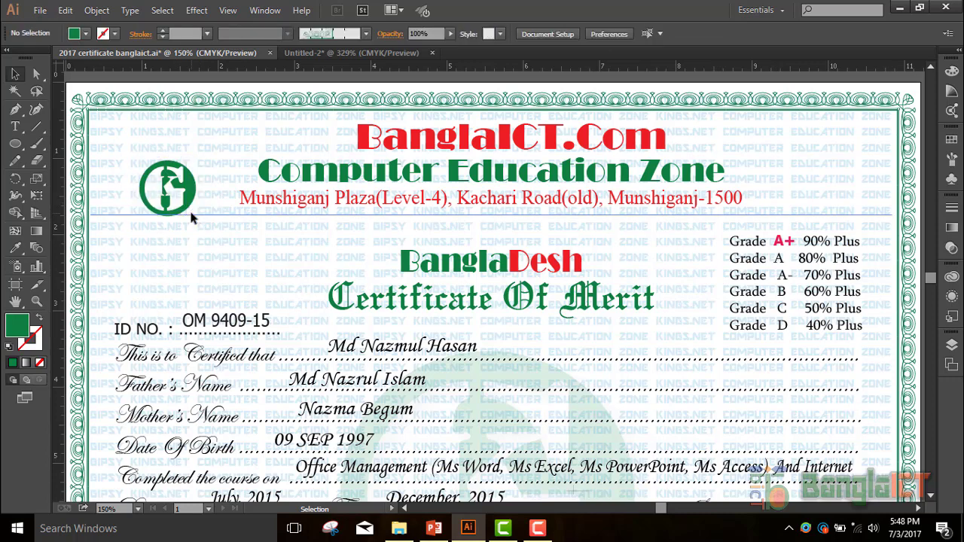
{"action": "key", "text": "ctrl+z"}
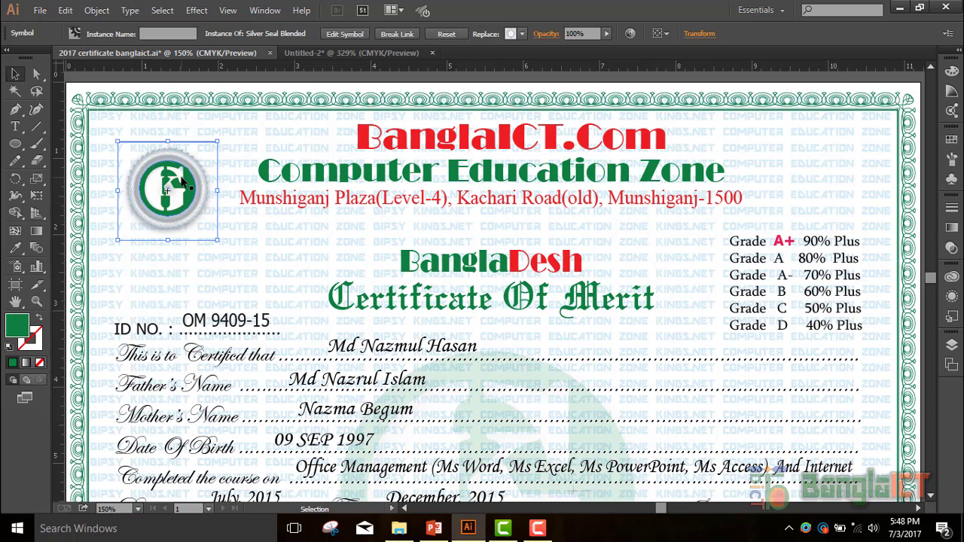
- Group the green G logo with the seal behind it, confirm the group, and deselect
{"action": "left_click", "coordinate": [180, 177]}
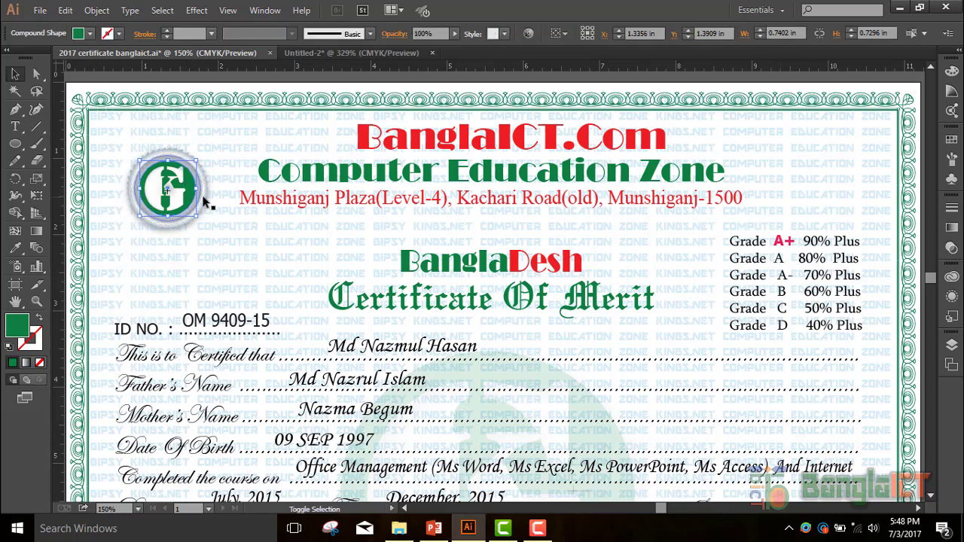
{"action": "left_click", "coordinate": [203, 200], "text": "shift"}
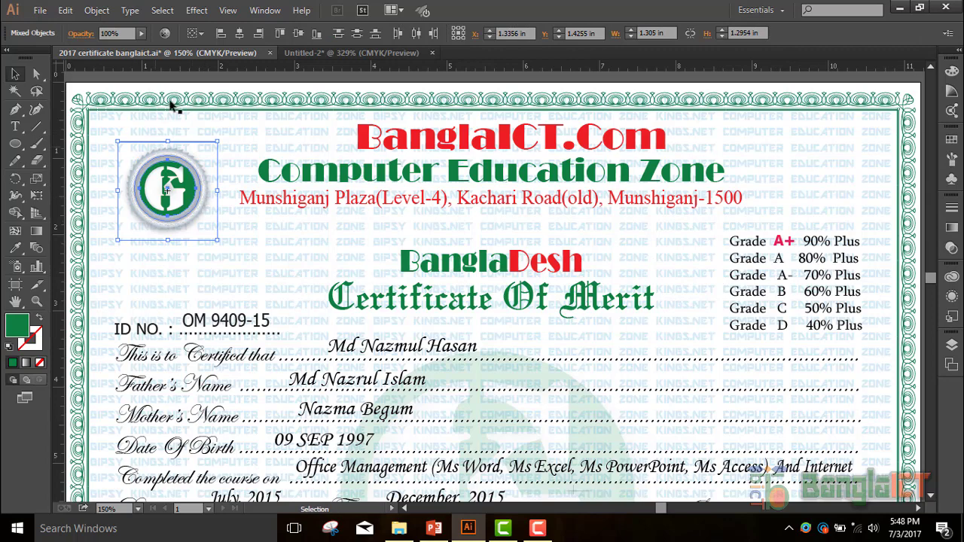
{"action": "left_click", "coordinate": [96, 10]}
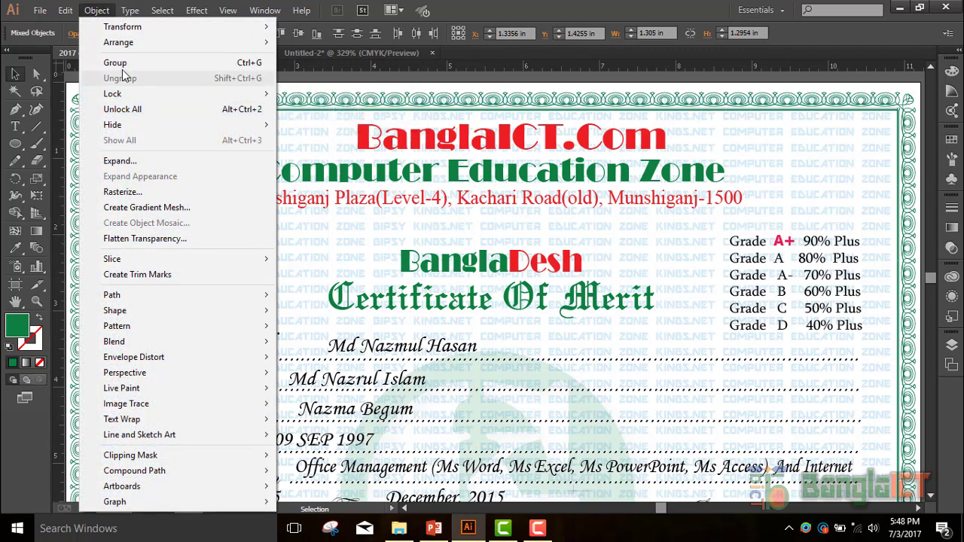
{"action": "left_click", "coordinate": [122, 67]}
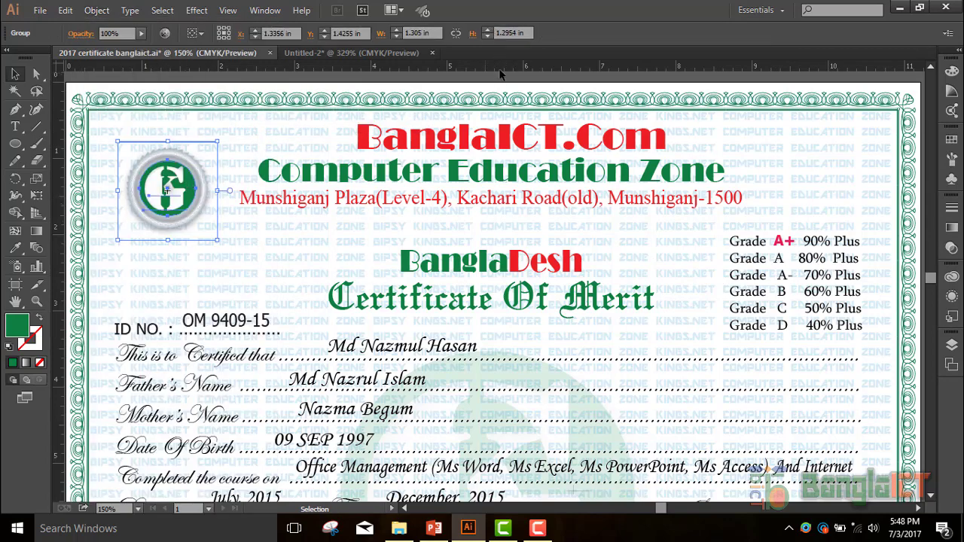
{"action": "left_click", "coordinate": [207, 165]}
{"action": "left_click", "coordinate": [185, 168]}
{"action": "key", "text": "ctrl+c"}
{"action": "key", "text": "ctrl+shift+a"}
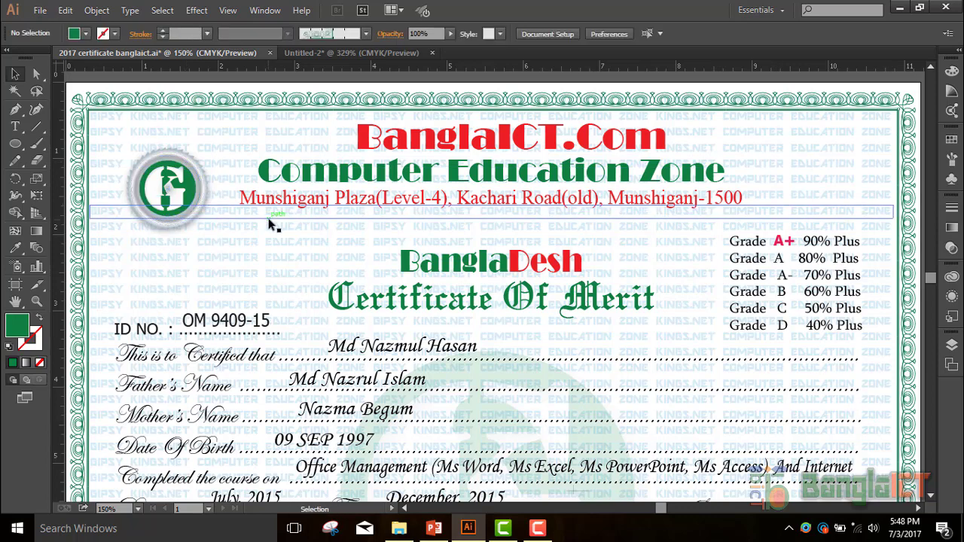
{"action": "left_click", "coordinate": [148, 130]}
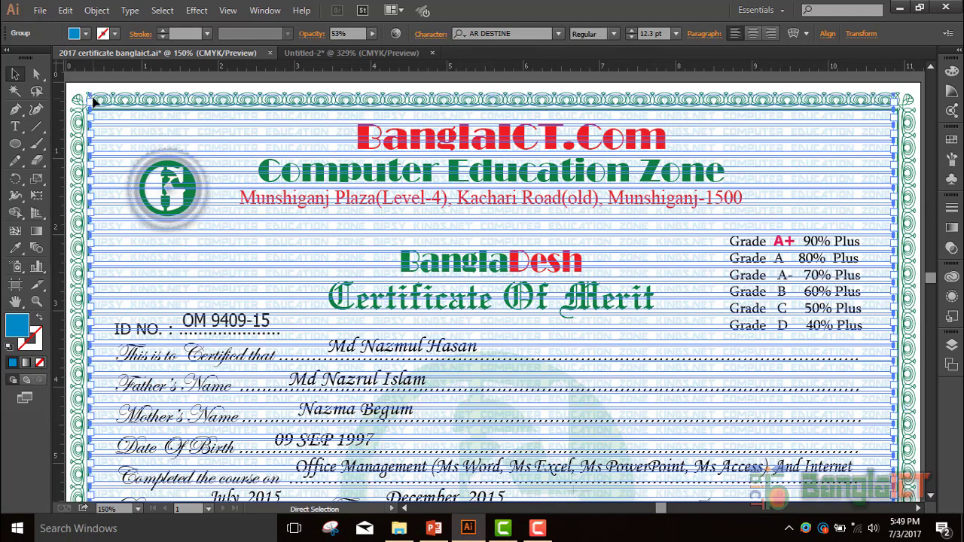
{"action": "key", "text": "ctrl+shift+a"}
{"action": "scroll", "coordinate": [580, 248], "scroll_direction": "down", "scroll_amount": 5}
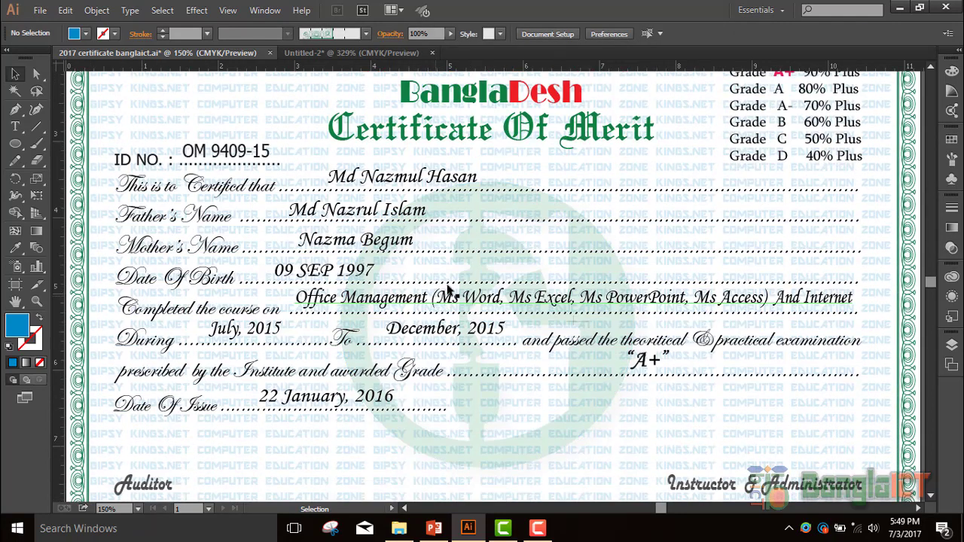
{"action": "left_click", "coordinate": [549, 248]}
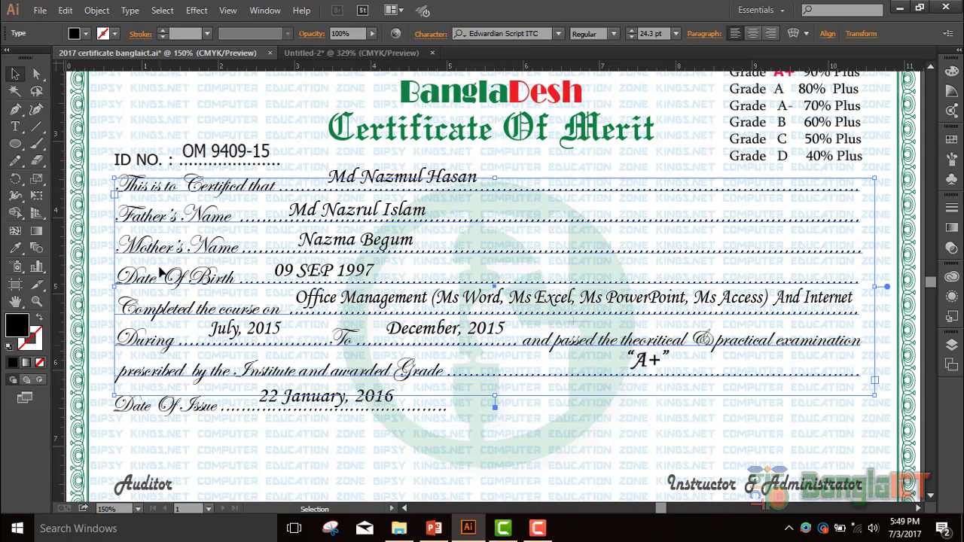
{"action": "key", "text": "ctrl+shift+a"}
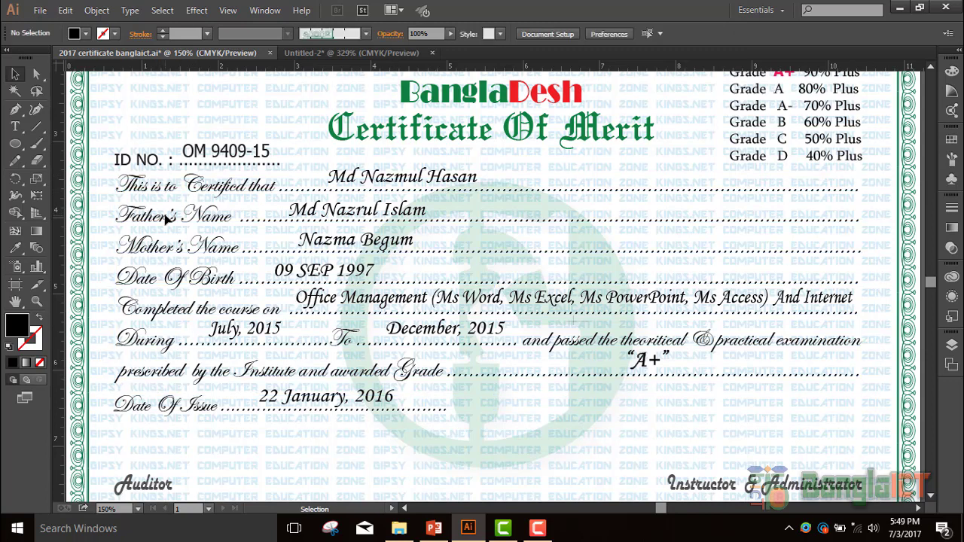
{"action": "left_click", "coordinate": [170, 412]}
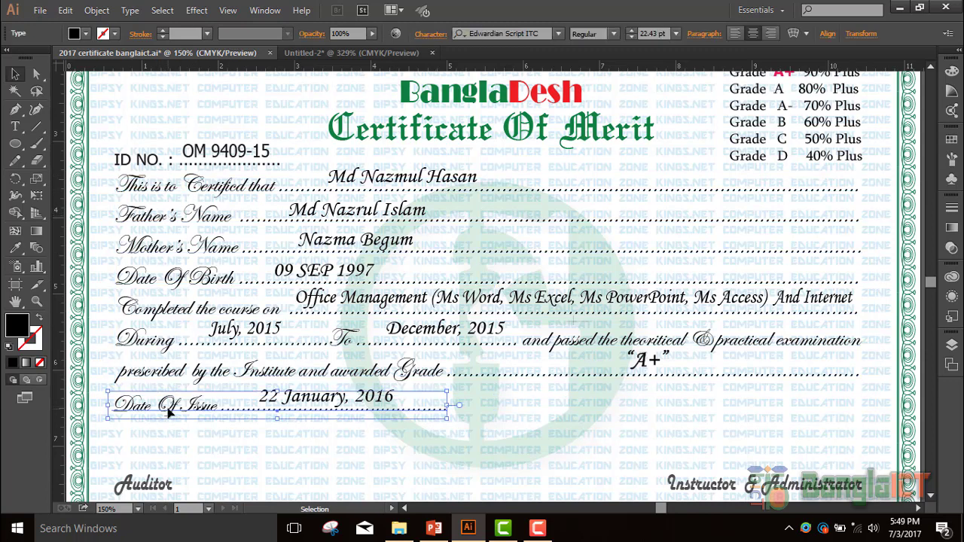
{"action": "key", "text": "ctrl+shift+a"}
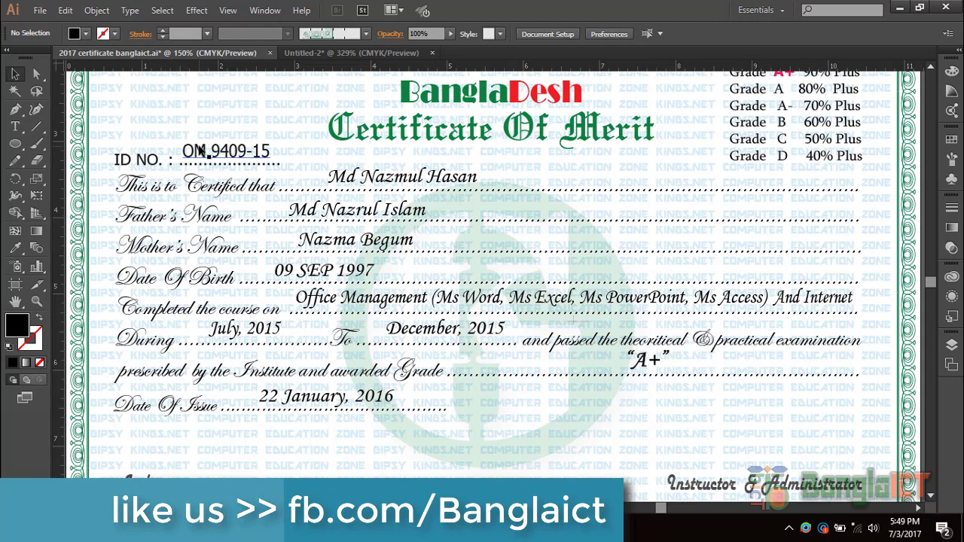
{"action": "left_click", "coordinate": [132, 160]}
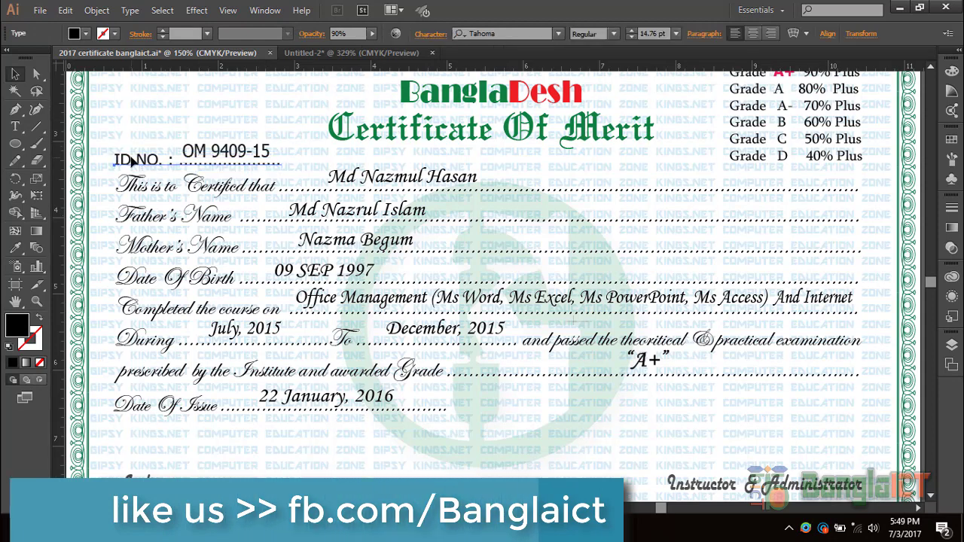
{"action": "key", "text": "ctrl+shift+a"}
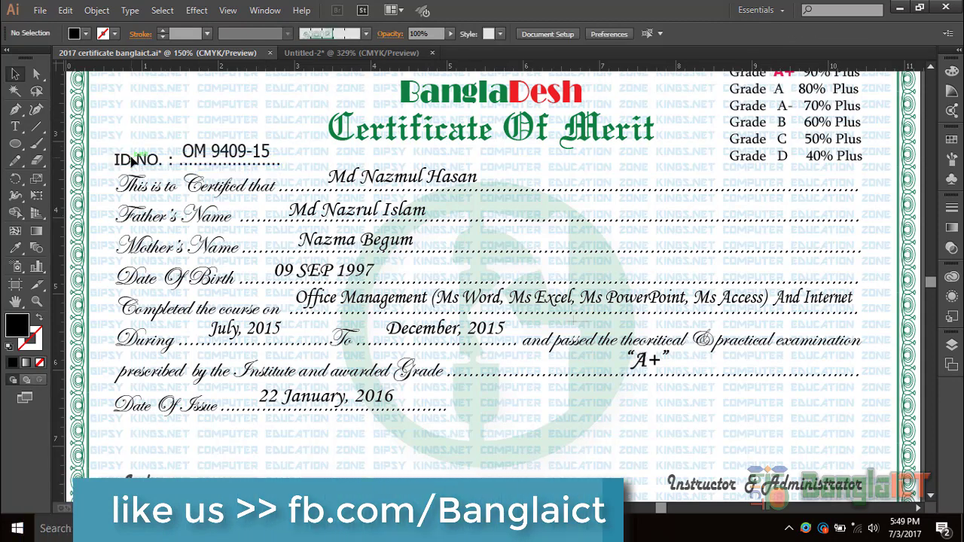
{"action": "left_click", "coordinate": [384, 179]}
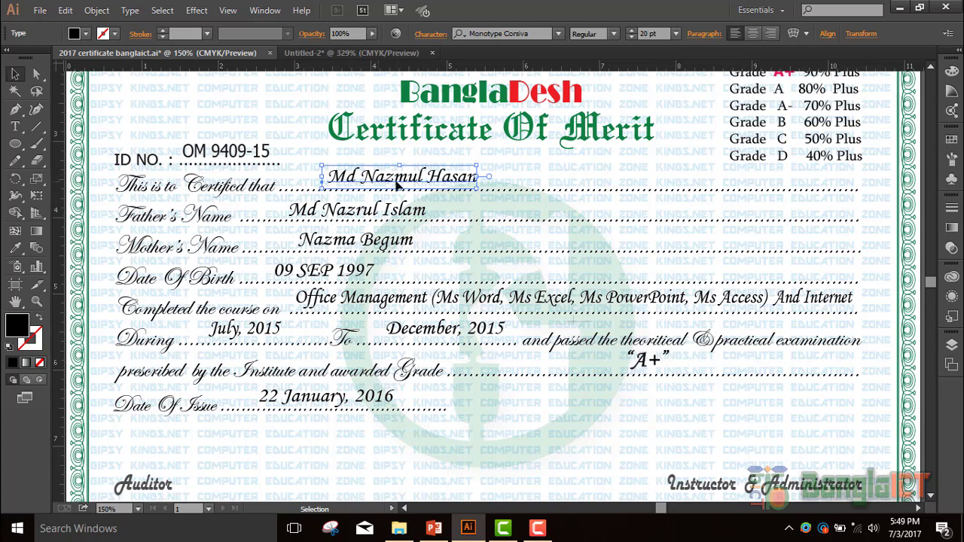
{"action": "key", "text": "t"}
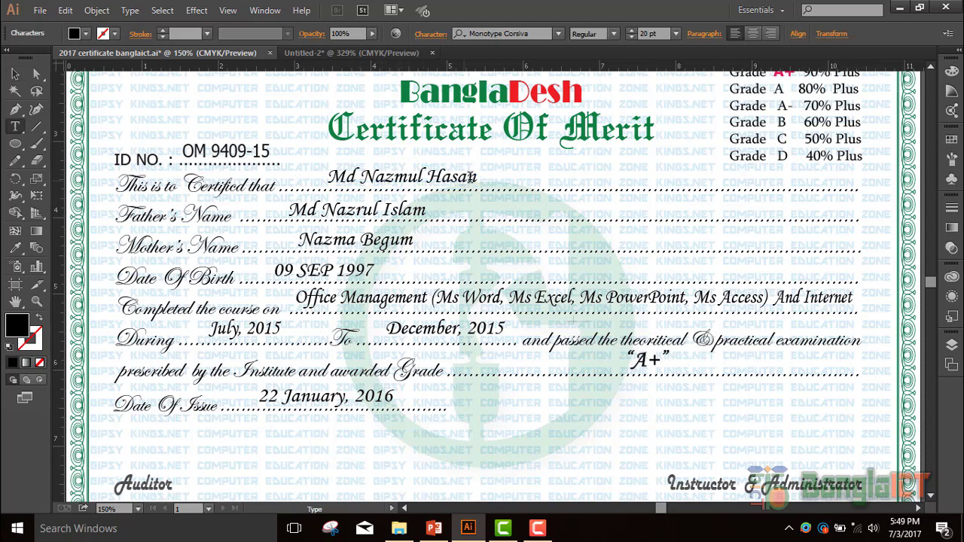
{"action": "left_click_drag", "start_coordinate": [467, 178], "coordinate": [373, 176]}
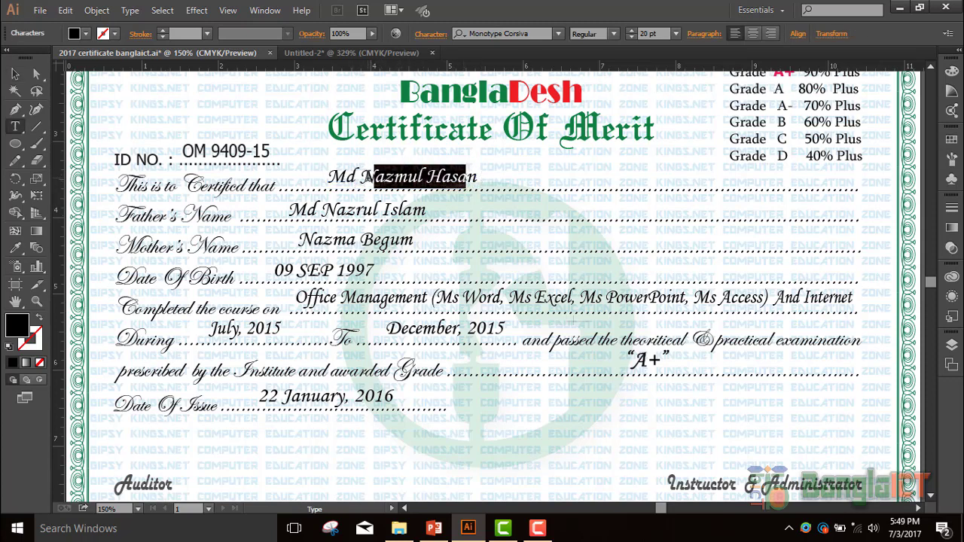
- Replace the student's name after 'Md' with the new name, removing its lowercase first letter
{"action": "left_click_drag", "start_coordinate": [476, 176], "coordinate": [361, 176]}
{"action": "type", "text": "BBDFGFn"}
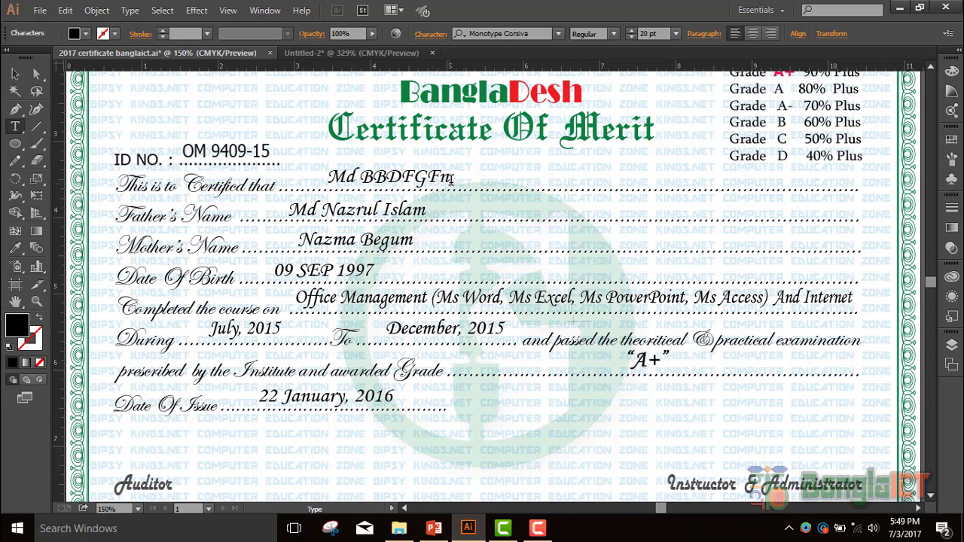
{"action": "left_click_drag", "start_coordinate": [439, 176], "coordinate": [359, 178]}
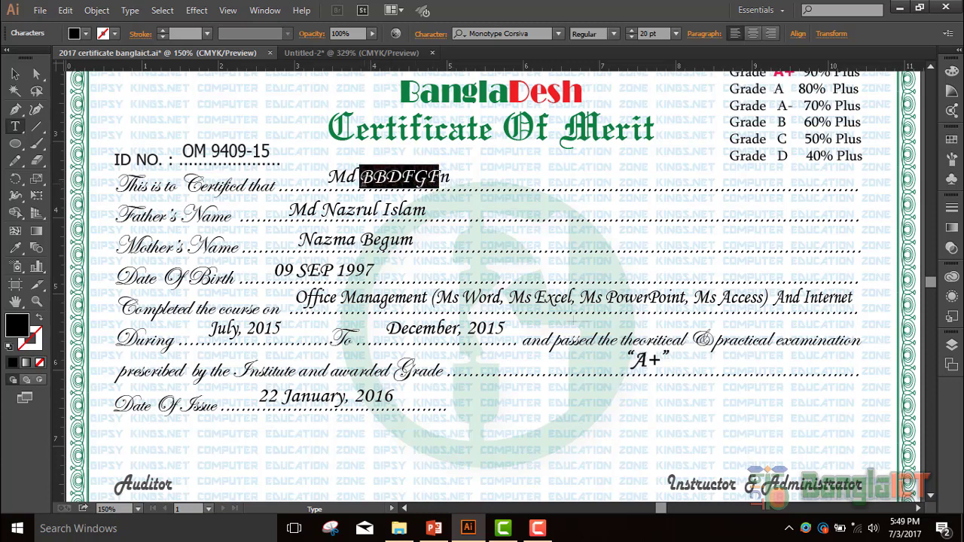
{"action": "key", "text": "BackSpace"}
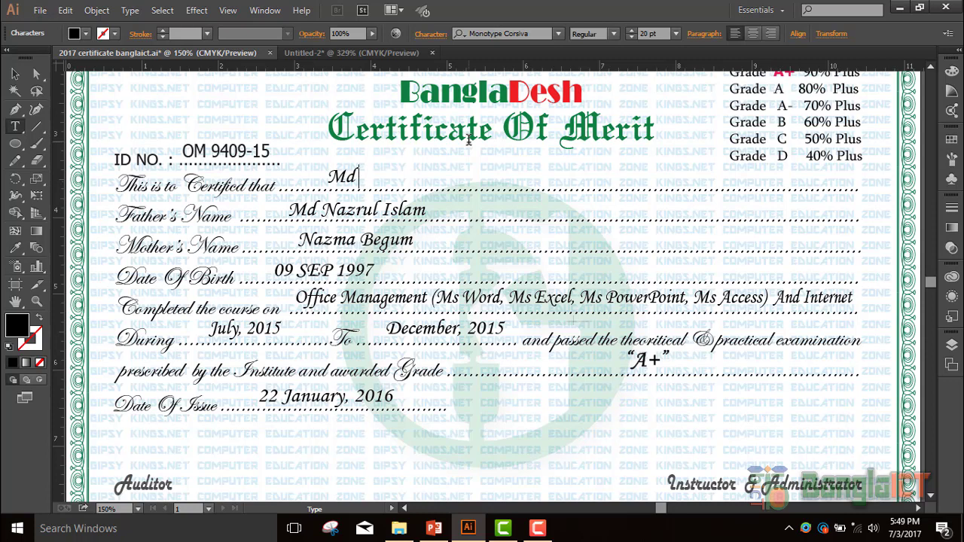
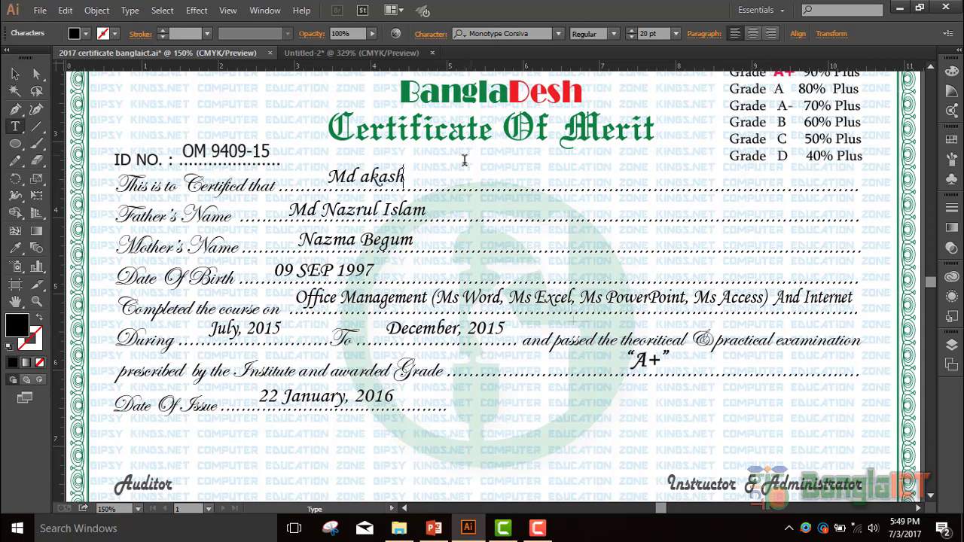
{"action": "left_click", "coordinate": [369, 176]}
{"action": "key", "text": "BackSpace"}
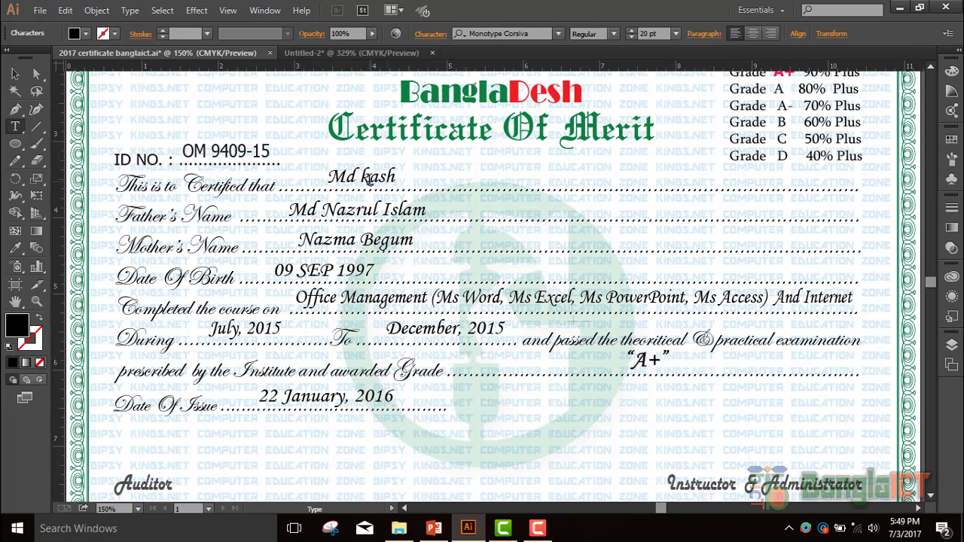
- Add the capital first letter to the name, then inspect the circular watermark and signature text
{"action": "type", "text": "A"}
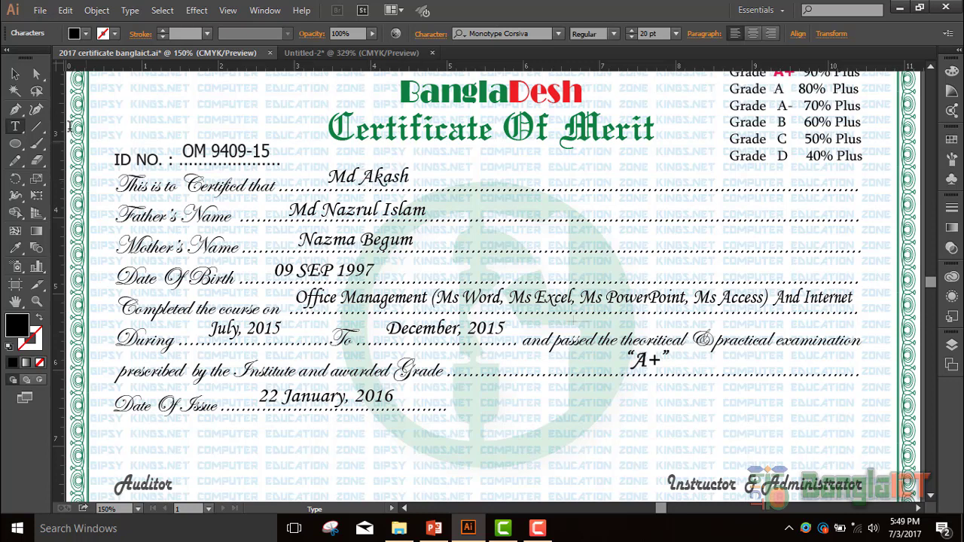
{"action": "left_click", "coordinate": [15, 74]}
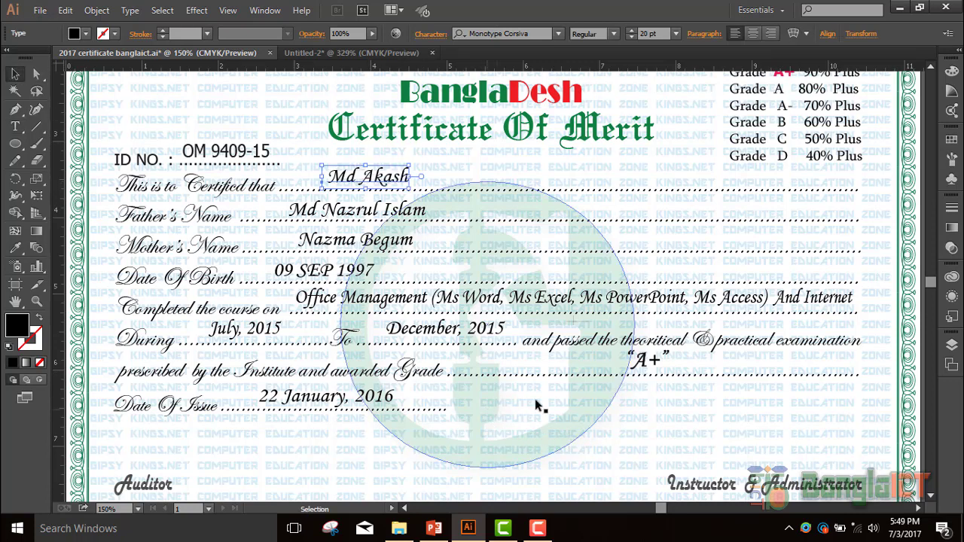
{"action": "left_click", "coordinate": [562, 440]}
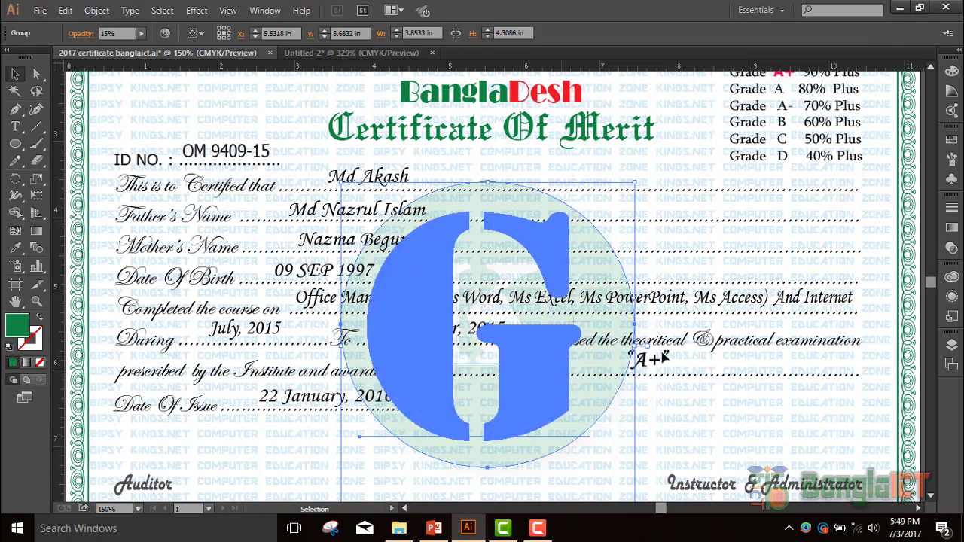
{"action": "scroll", "coordinate": [656, 369], "scroll_direction": "down", "scroll_amount": 1}
{"action": "scroll", "coordinate": [653, 379], "scroll_direction": "down", "scroll_amount": 1}
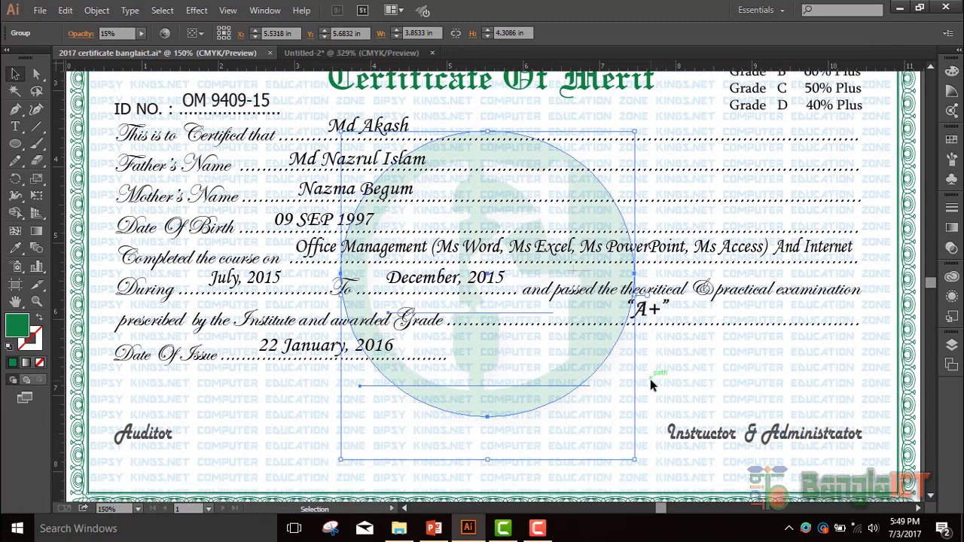
{"action": "left_click", "coordinate": [650, 379]}
{"action": "scroll", "coordinate": [696, 387], "scroll_direction": "down", "scroll_amount": 2}
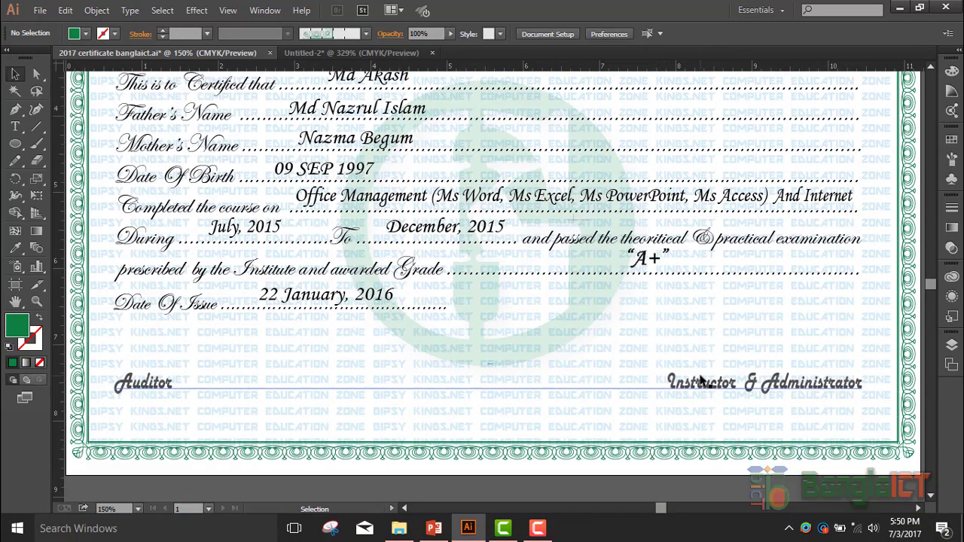
{"action": "left_click", "coordinate": [700, 380]}
{"action": "key", "text": "ctrl+shift+a"}
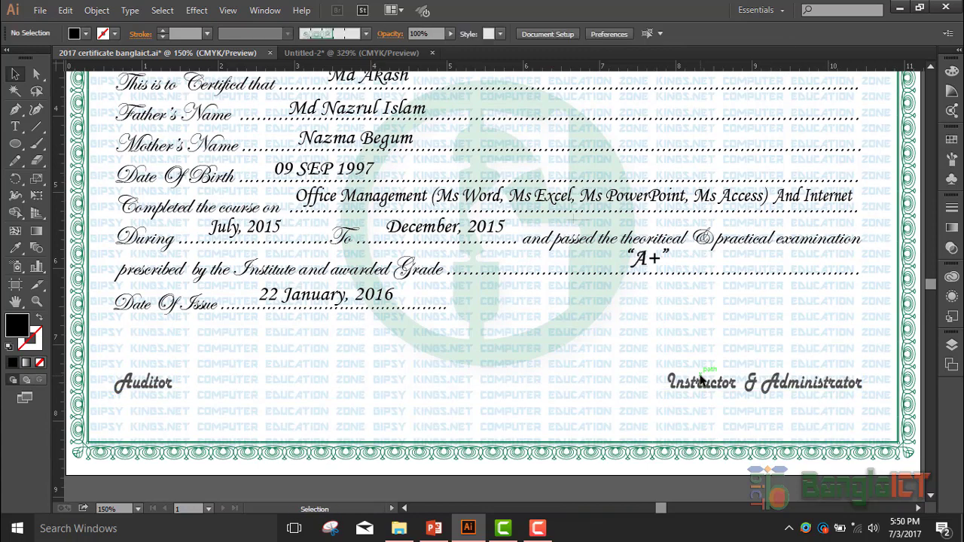
- Inspect the headings: BanglaICT.Com, BanglaDesh, Certificate Of Merit, address line and Computer Education Zone
{"action": "scroll", "coordinate": [534, 410], "scroll_direction": "up", "scroll_amount": 10}
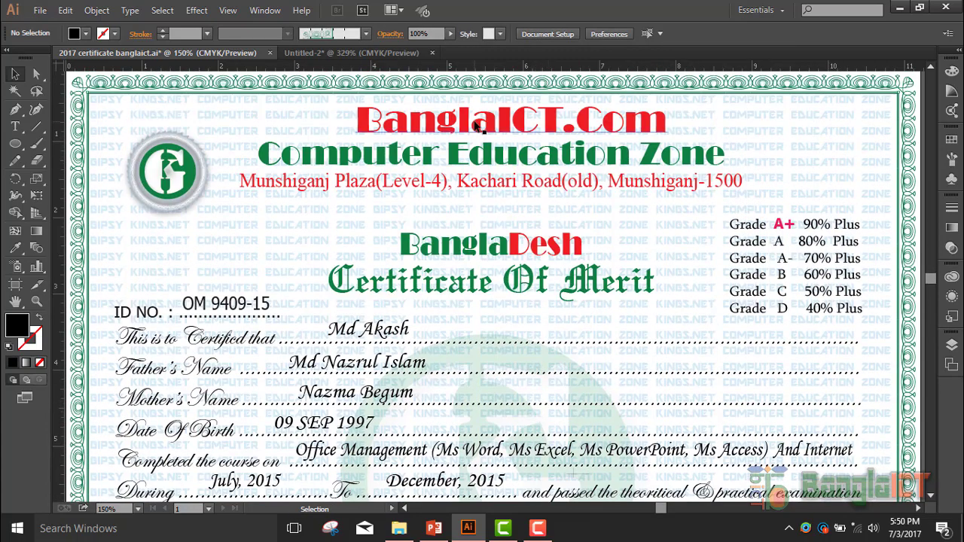
{"action": "left_click", "coordinate": [476, 126]}
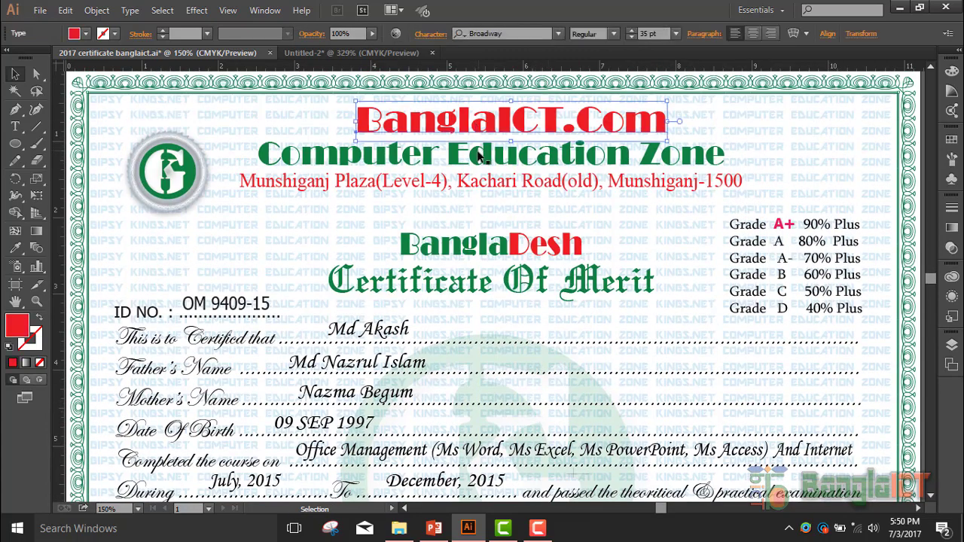
{"action": "left_click", "coordinate": [486, 256]}
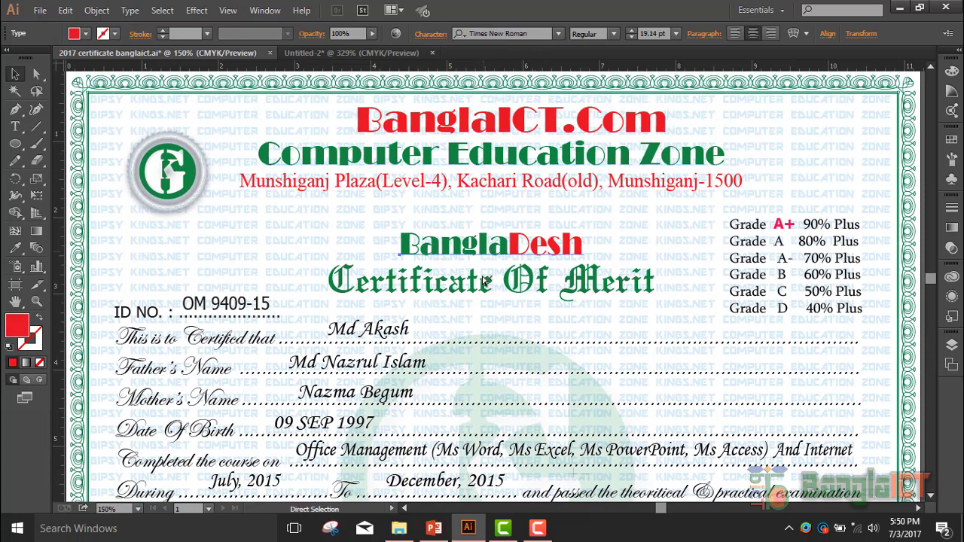
{"action": "left_click", "coordinate": [478, 285]}
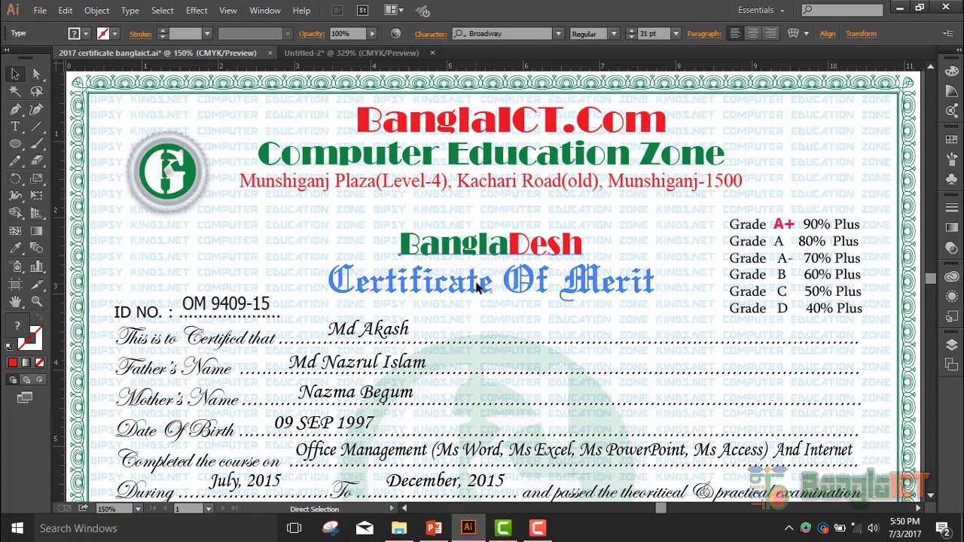
{"action": "left_click", "coordinate": [493, 245], "text": "shift"}
{"action": "left_click", "coordinate": [476, 189], "text": "shift"}
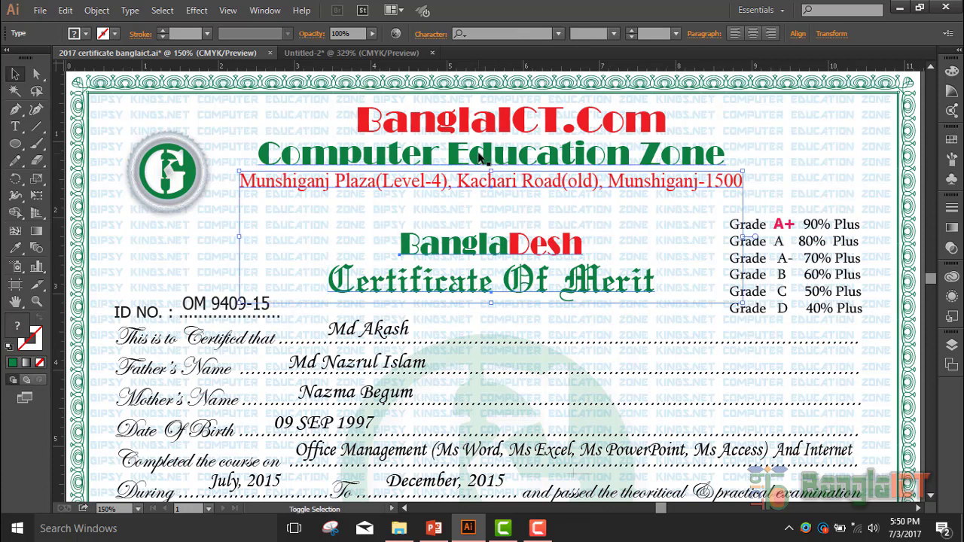
{"action": "left_click", "coordinate": [484, 158], "text": "shift"}
{"action": "left_click", "coordinate": [476, 132], "text": "shift"}
{"action": "key", "text": "ctrl+shift+a"}
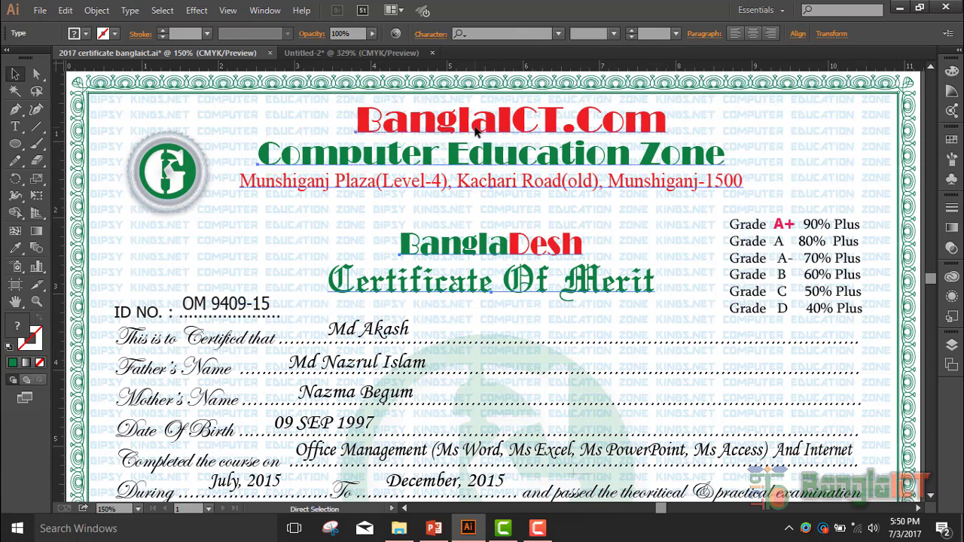
{"action": "left_click", "coordinate": [757, 235]}
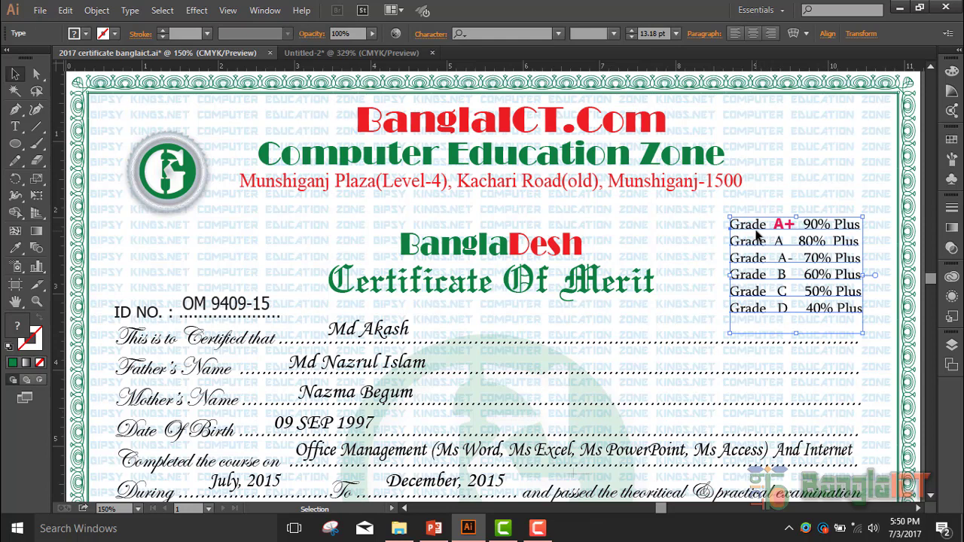
{"action": "key", "text": "ctrl+shift+a"}
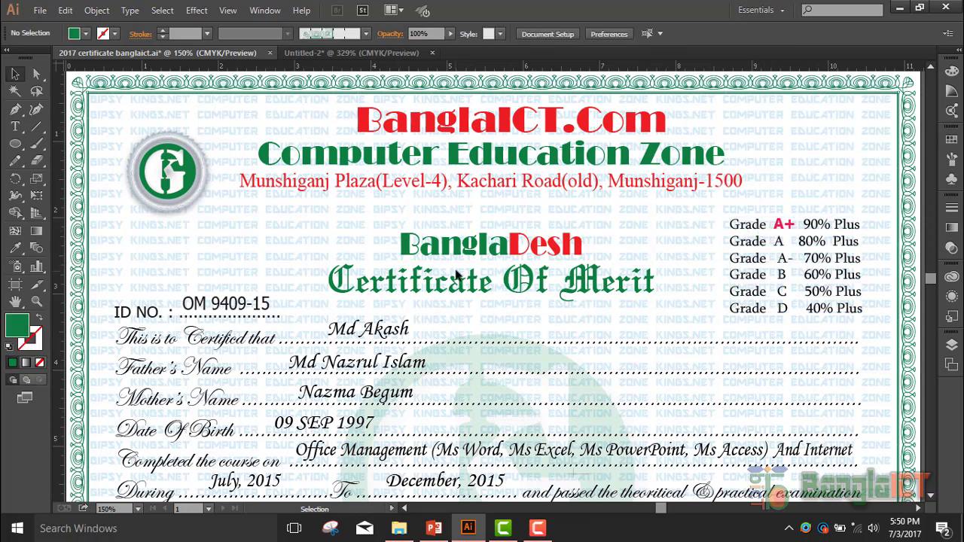
{"action": "left_click", "coordinate": [202, 303]}
{"action": "scroll", "coordinate": [237, 146], "scroll_direction": "left", "scroll_amount": 1}
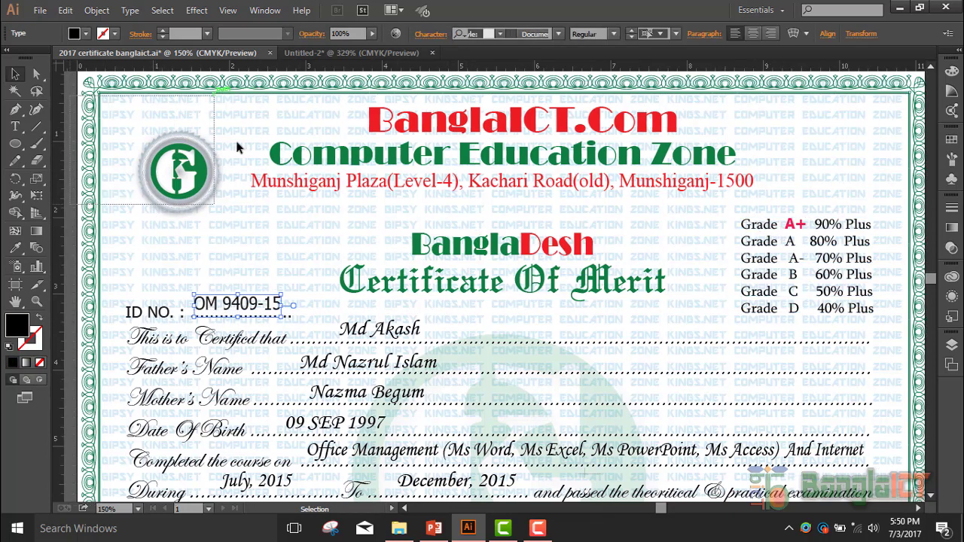
{"action": "key", "text": "ctrl+shift+a"}
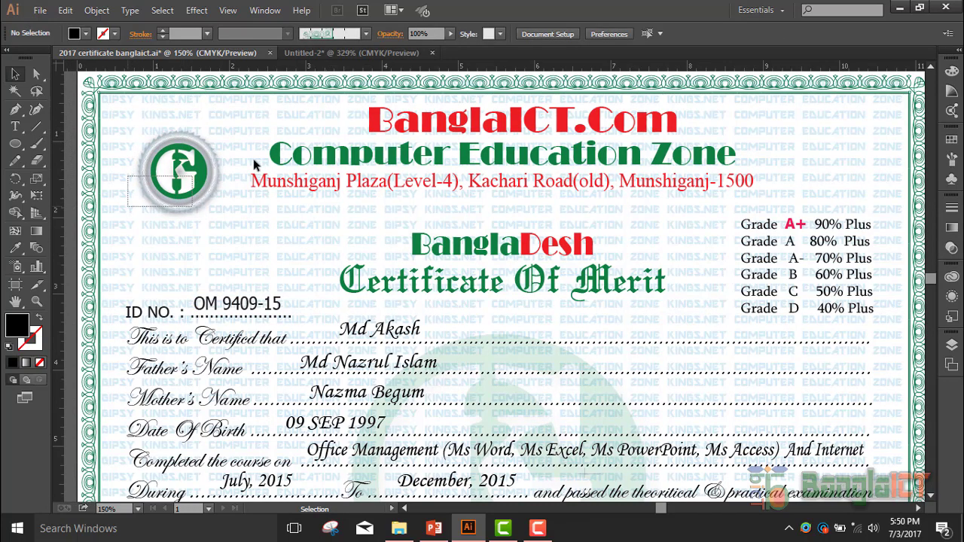
{"action": "scroll", "coordinate": [232, 189], "scroll_direction": "left", "scroll_amount": 2}
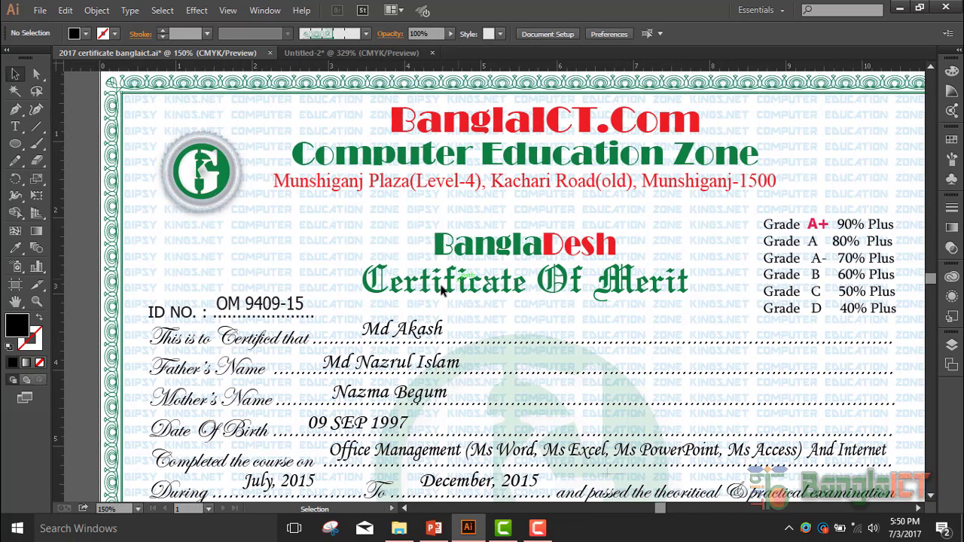
{"action": "scroll", "coordinate": [376, 321], "scroll_direction": "down", "scroll_amount": 5}
{"action": "scroll", "coordinate": [379, 320], "scroll_direction": "down", "scroll_amount": 1}
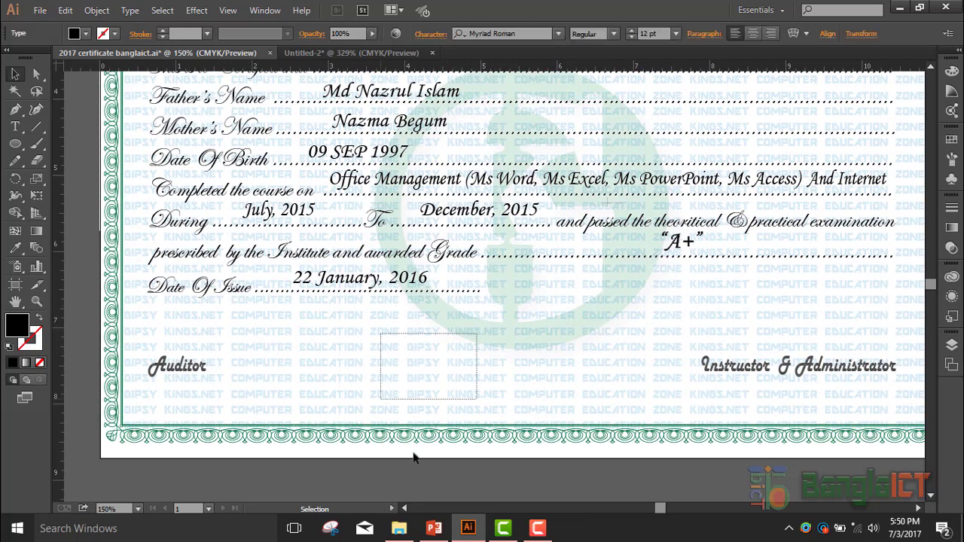
- Delete the stray empty text object below Date Of Issue, leaving the 22 January, 2016 date
{"action": "left_click_drag", "start_coordinate": [357, 380], "coordinate": [496, 330]}
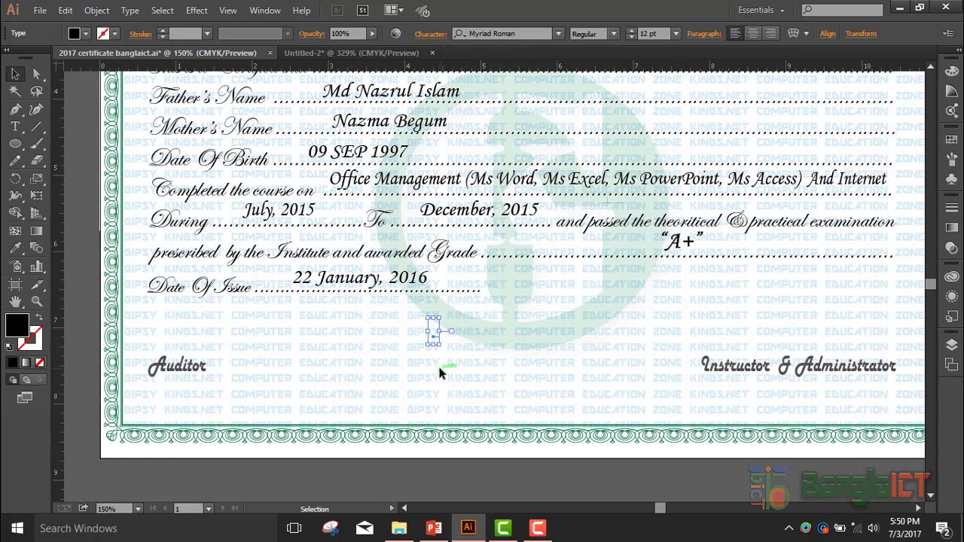
{"action": "left_click", "coordinate": [440, 367]}
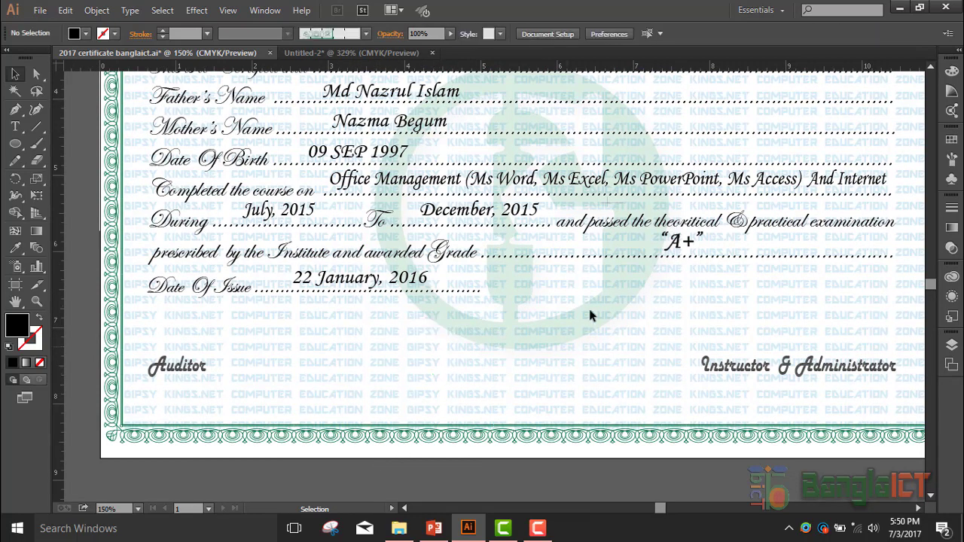
{"action": "left_click_drag", "start_coordinate": [588, 306], "coordinate": [429, 437]}
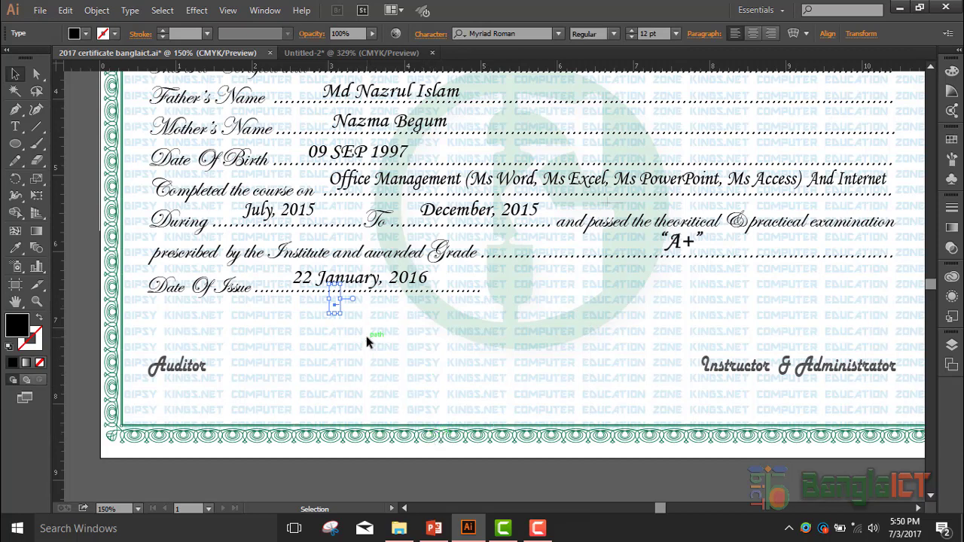
{"action": "key", "text": "Delete"}
{"action": "left_click_drag", "start_coordinate": [380, 315], "coordinate": [159, 247]}
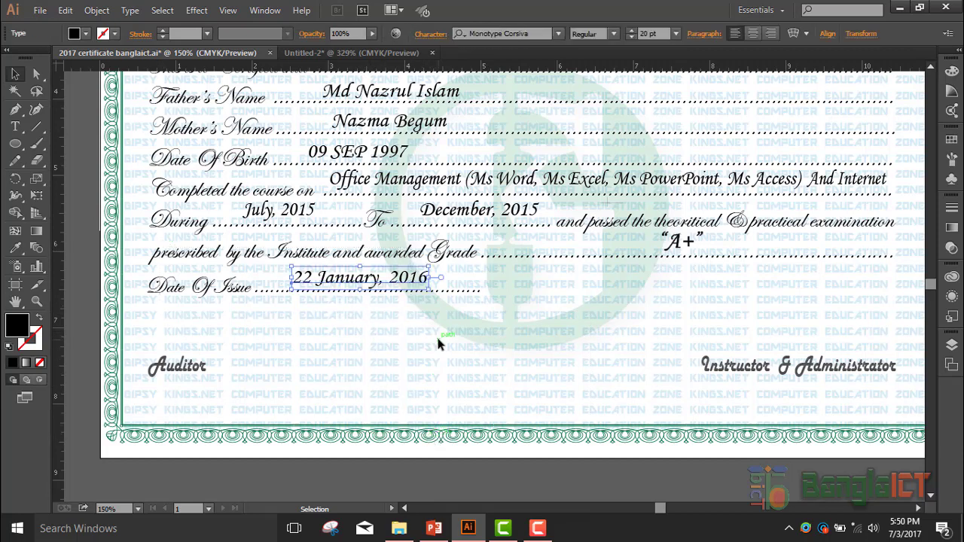
{"action": "left_click", "coordinate": [548, 314]}
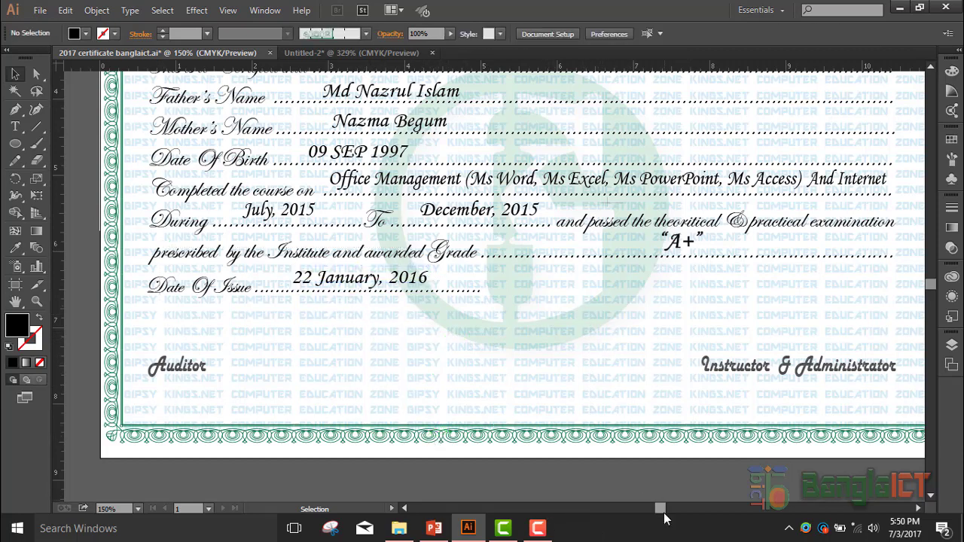
{"action": "left_click_drag", "start_coordinate": [665, 503], "coordinate": [673, 504]}
- Open the Layers panel and toggle the Artwork layer off and back on
{"action": "scroll", "coordinate": [668, 390], "scroll_direction": "up", "scroll_amount": 5}
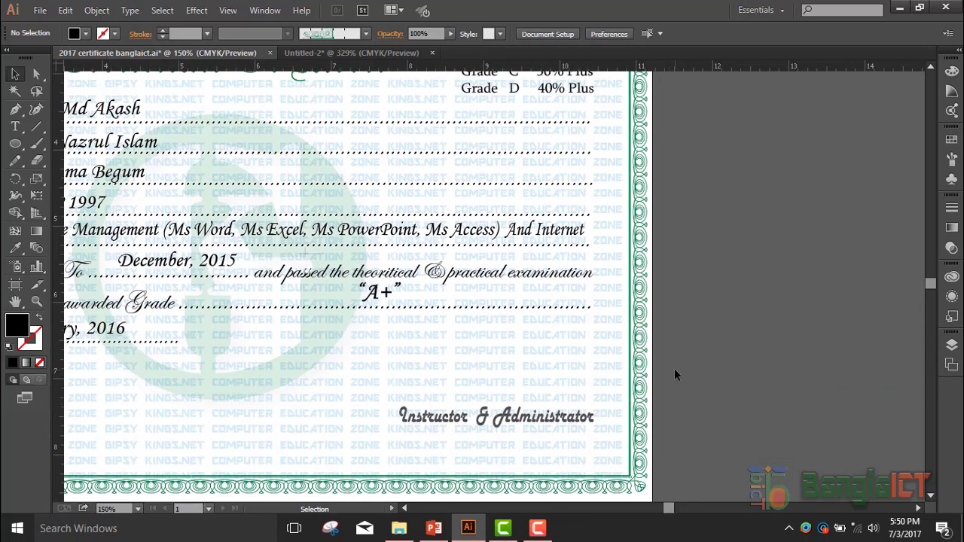
{"action": "left_click", "coordinate": [952, 344]}
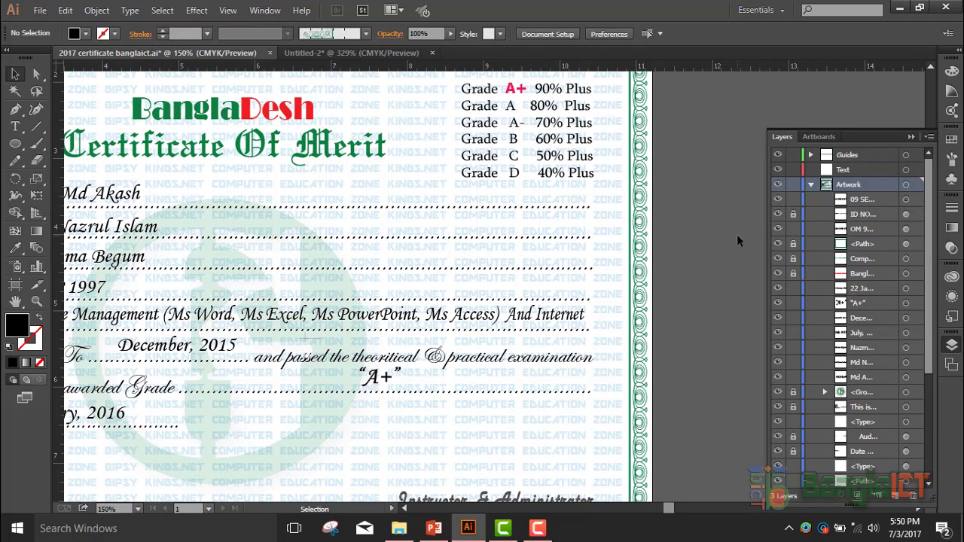
{"action": "left_click", "coordinate": [780, 186]}
{"action": "left_click", "coordinate": [780, 186]}
- Hide the grade table and the repeating COMPUTER EDUCATION ZONE watermark pattern
{"action": "scroll", "coordinate": [817, 388], "scroll_direction": "down", "scroll_amount": 3}
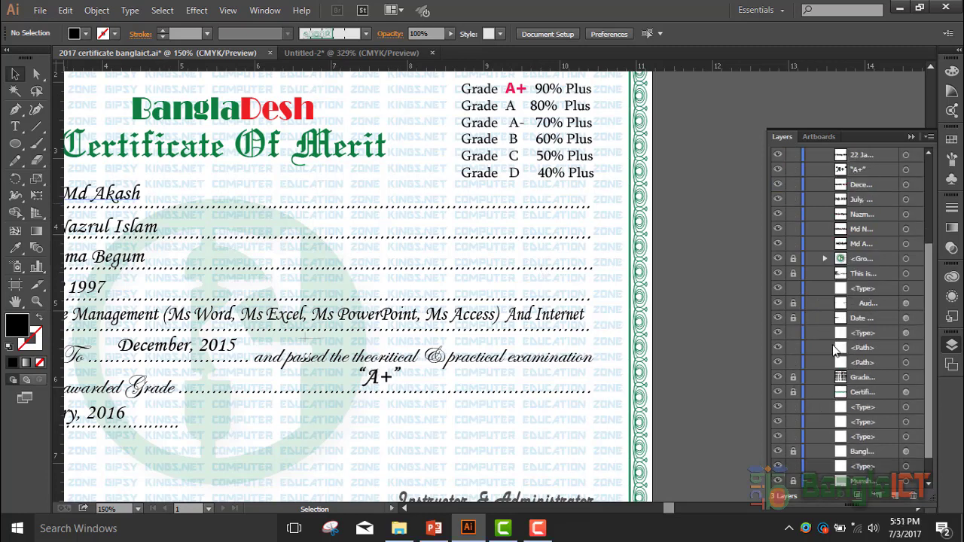
{"action": "scroll", "coordinate": [847, 349], "scroll_direction": "down", "scroll_amount": 1}
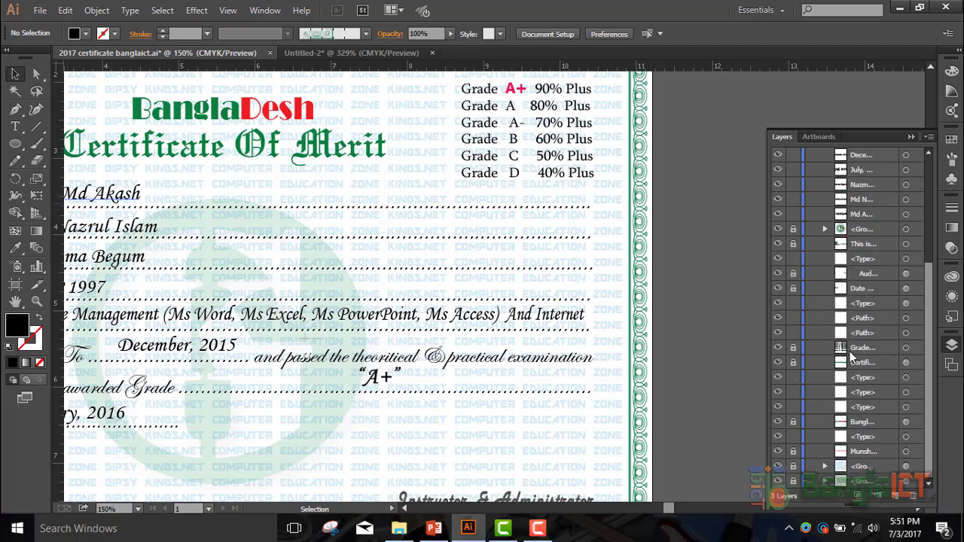
{"action": "left_click", "coordinate": [777, 348]}
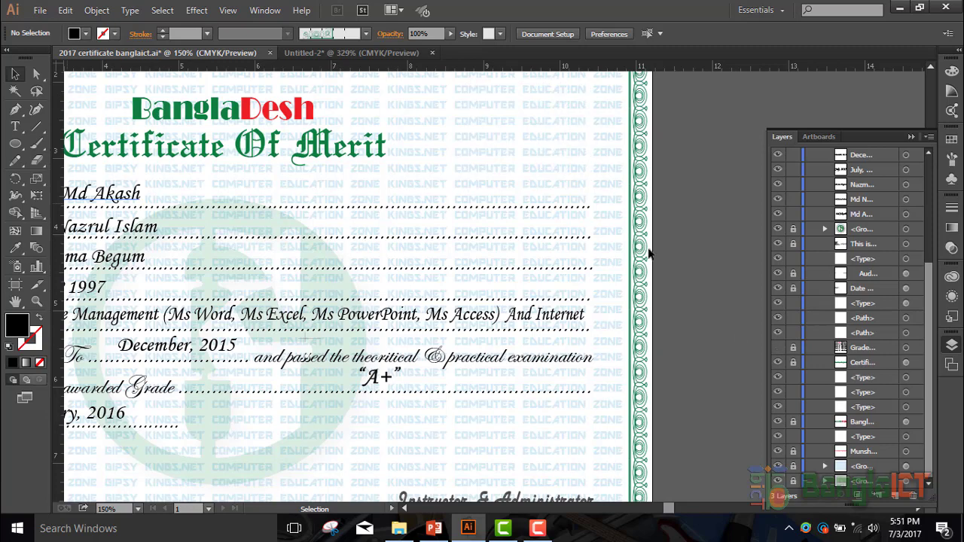
{"action": "scroll", "coordinate": [574, 143], "scroll_direction": "up", "scroll_amount": 2}
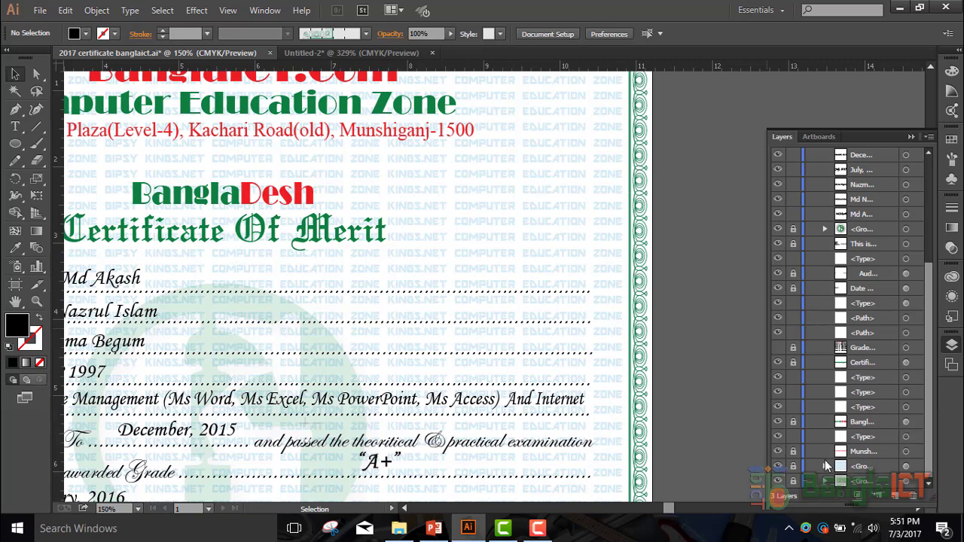
{"action": "left_click", "coordinate": [778, 467]}
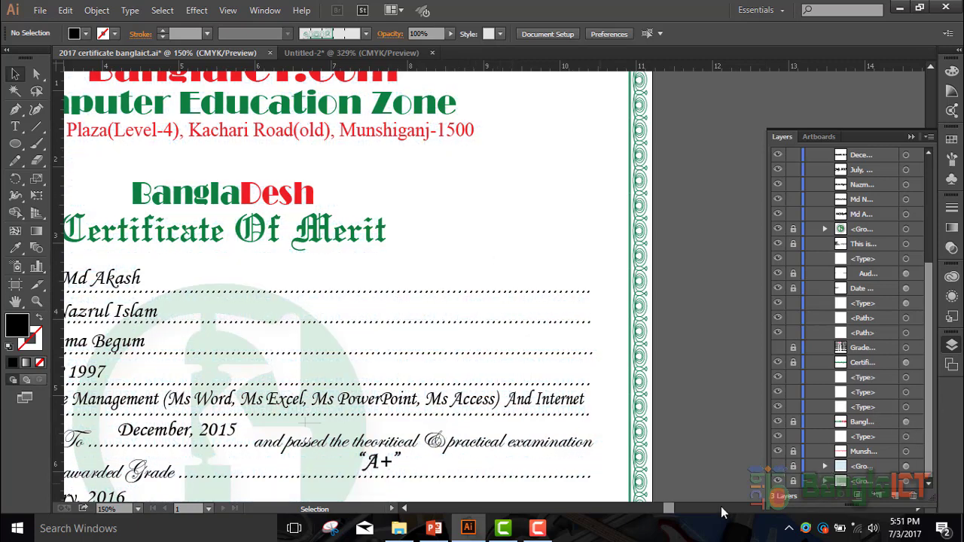
{"action": "mouse_move", "coordinate": [666, 512]}
{"action": "left_mouse_down"}
{"action": "mouse_move", "coordinate": [642, 516]}
{"action": "mouse_move", "coordinate": [658, 512]}
{"action": "left_mouse_up"}
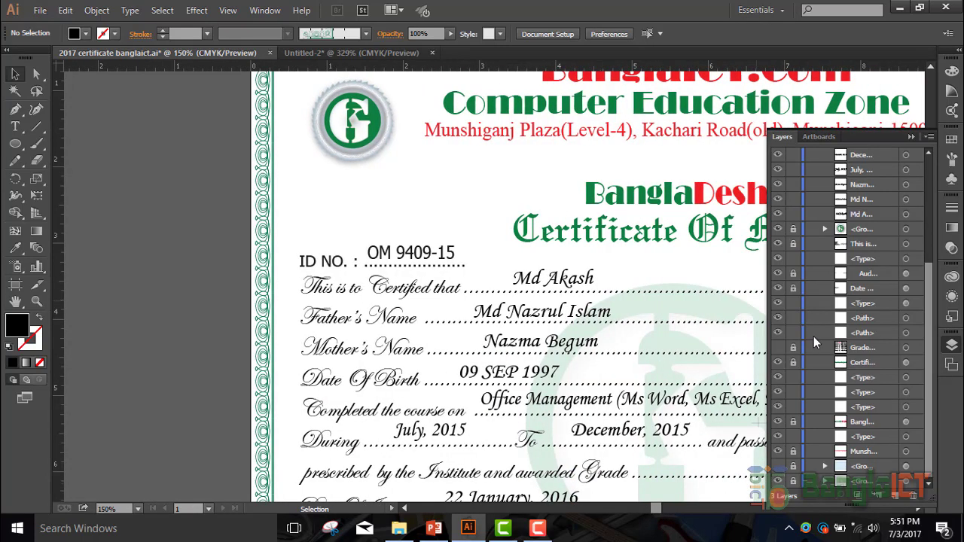